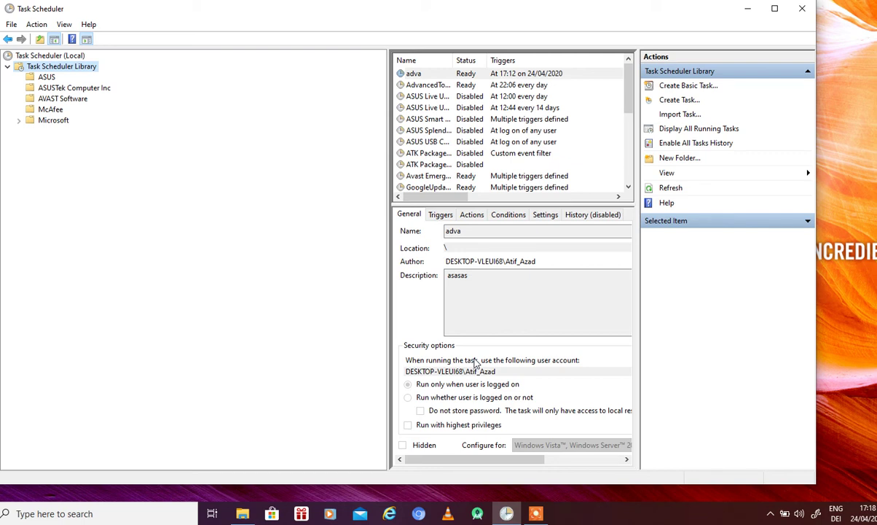
Launch Task Scheduler by searching 'task', widen the task list, and move the window lower.
click(60, 514)
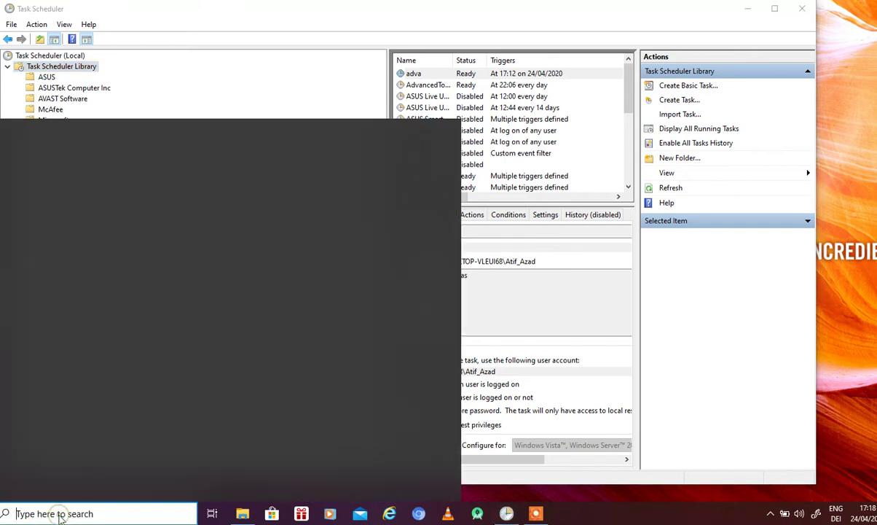
text(task)
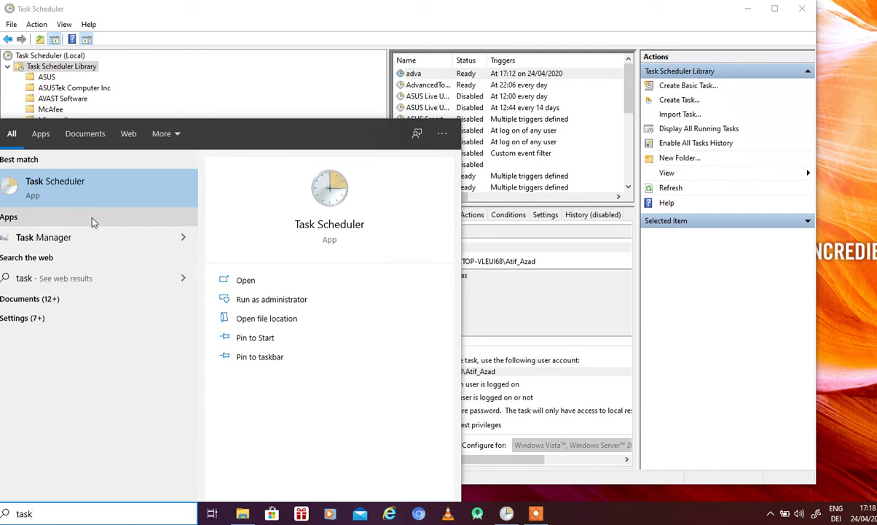
click(271, 18)
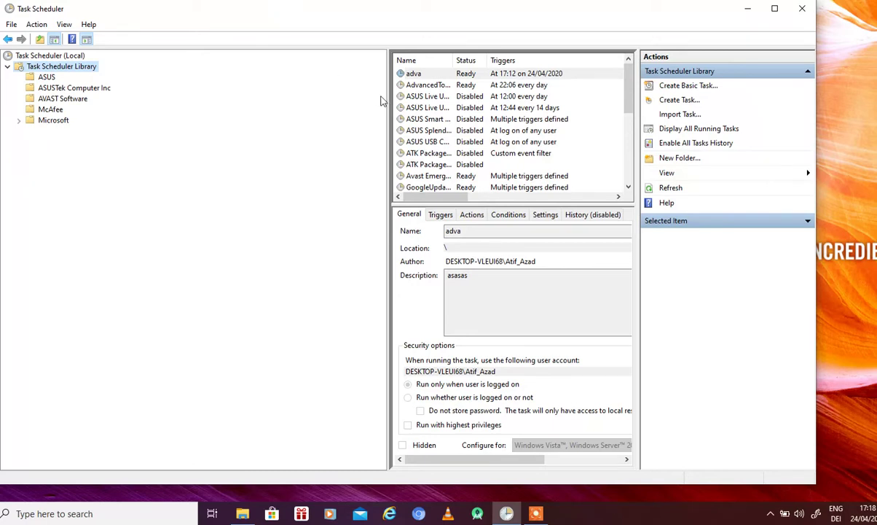
drag(388, 102, 129, 135)
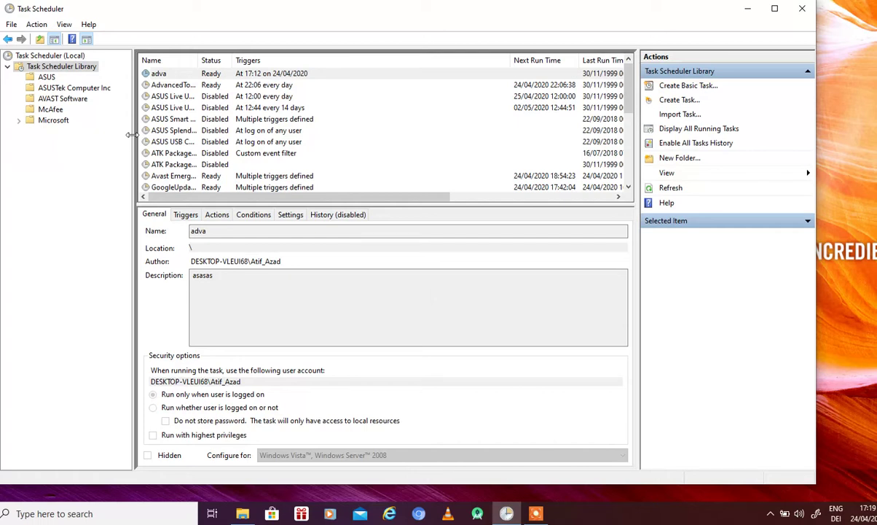
drag(317, 11, 351, 13)
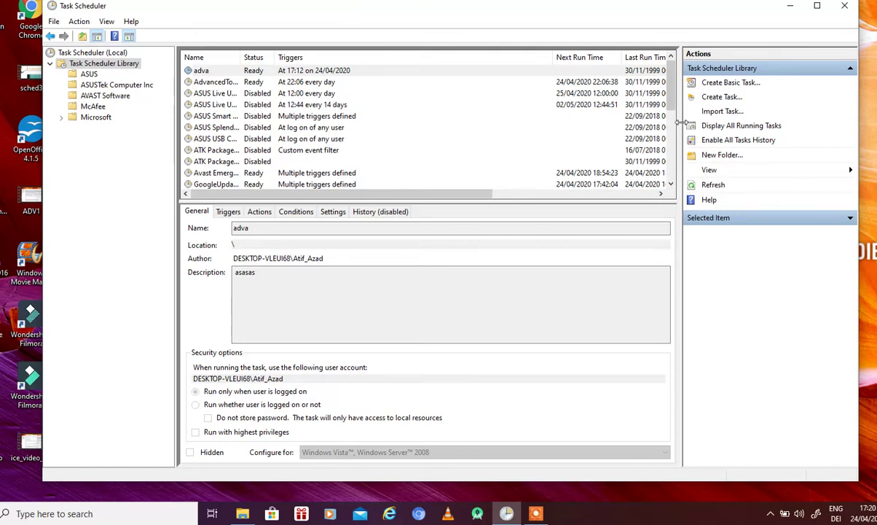
click(720, 97)
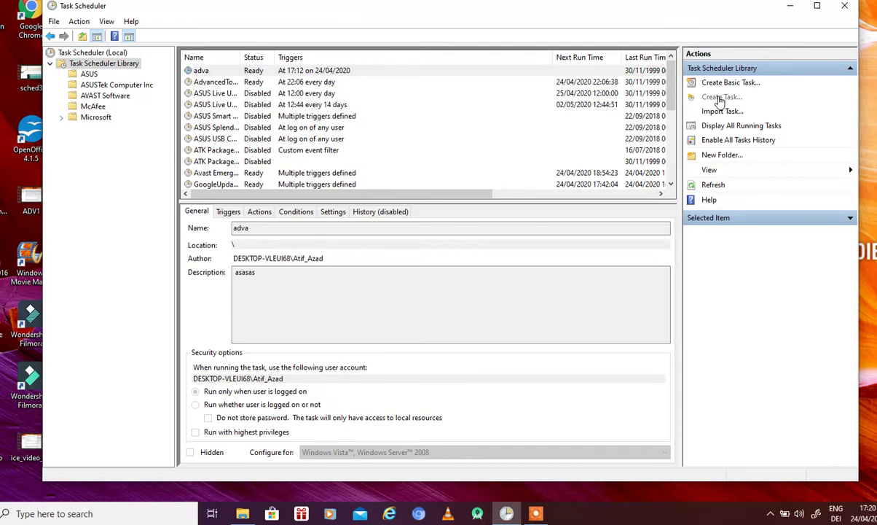
drag(438, 107, 366, 162)
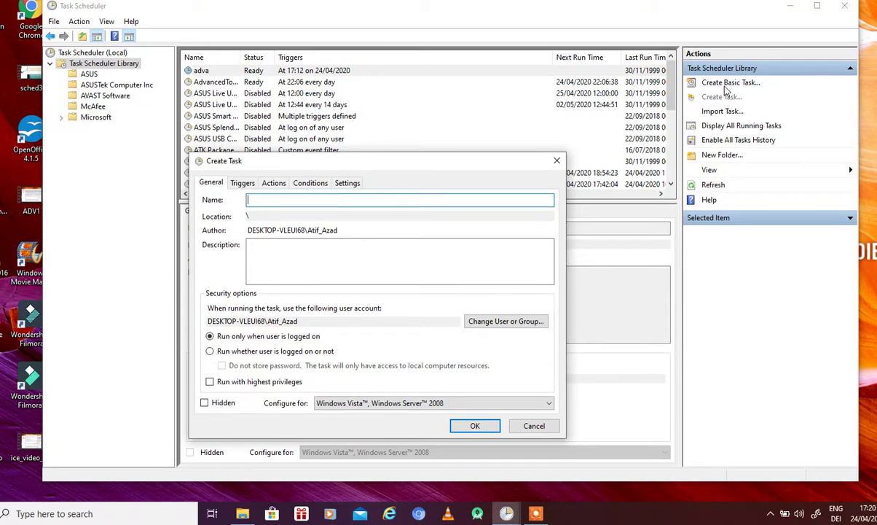
drag(316, 168, 315, 164)
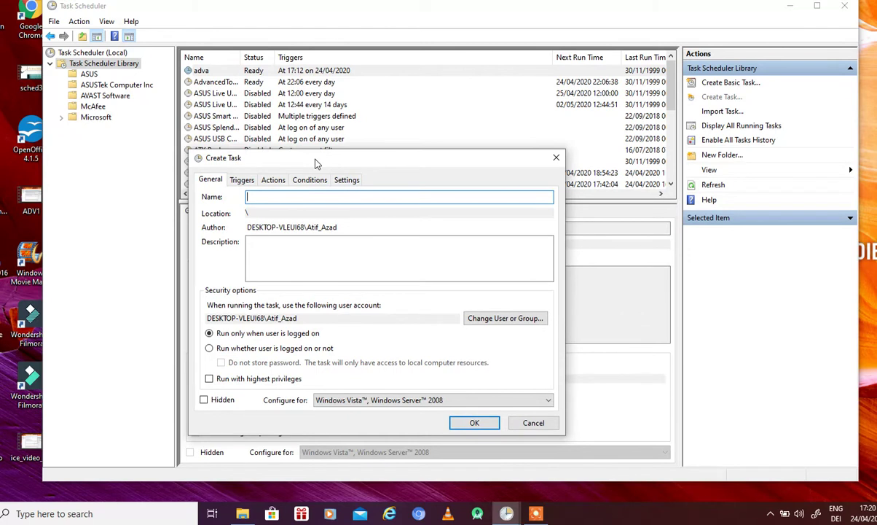
text(firstadvanced)
key(BackSpace)
key(BackSpace)
key(BackSpace)
key(BackSpace)
key(BackSpace)
key(BackSpace)
key(BackSpace)
key(BackSpace)
key(BackSpace)
key(BackSpace)
key(BackSpace)
key(BackSpace)
key(BackSpace)
click(556, 158)
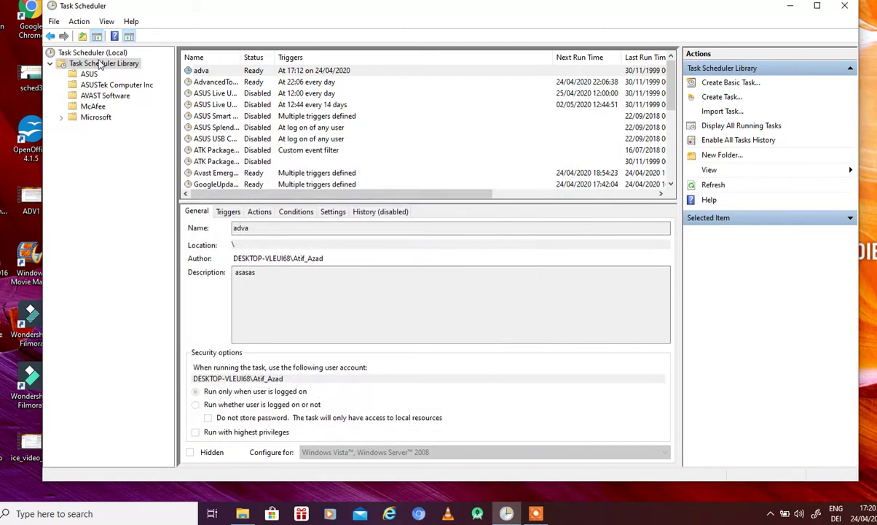
Create a folder named 'mygoodtaks' under Task Scheduler Library and open it.
right_click(101, 64)
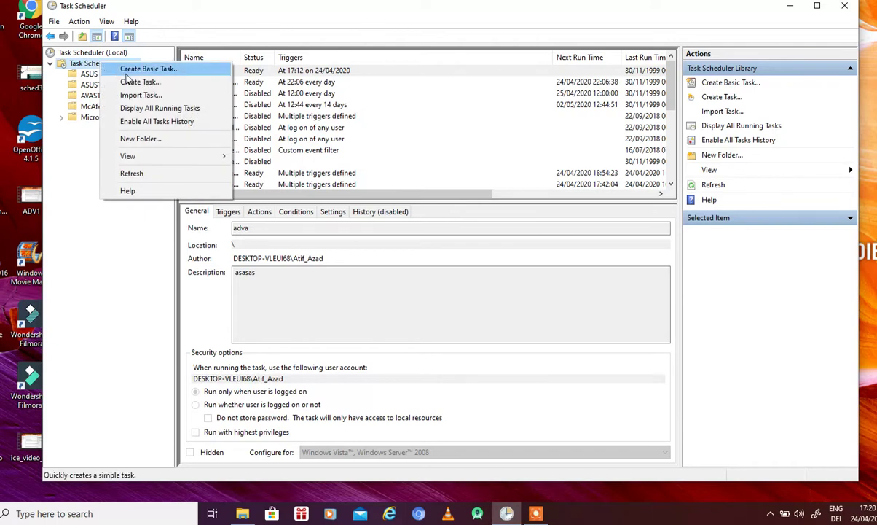
click(136, 139)
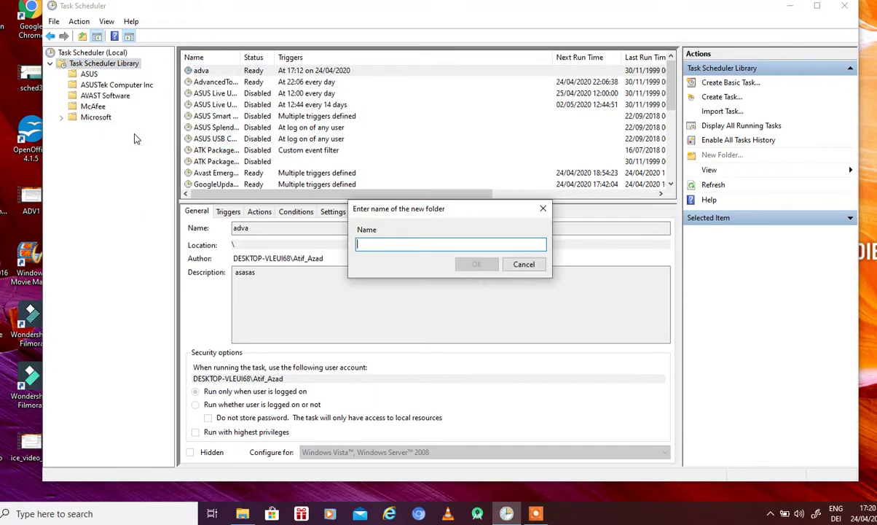
text(my)
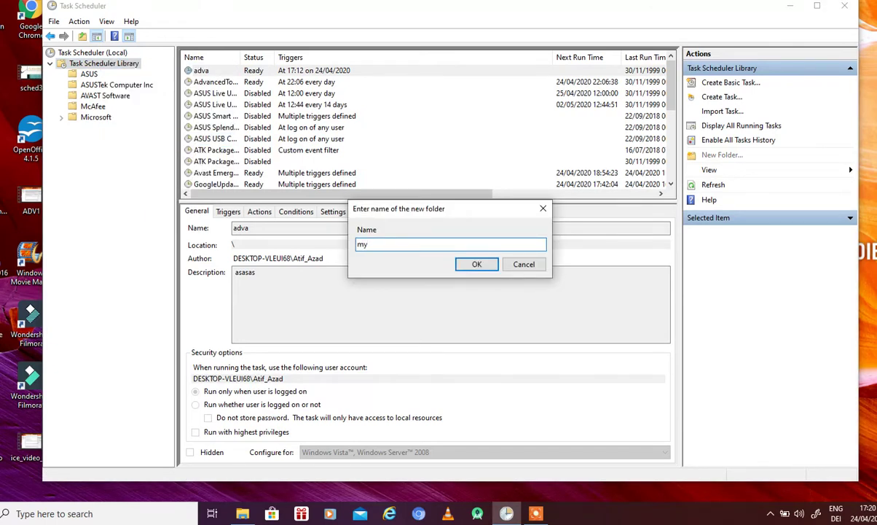
text(goodtaks)
click(477, 265)
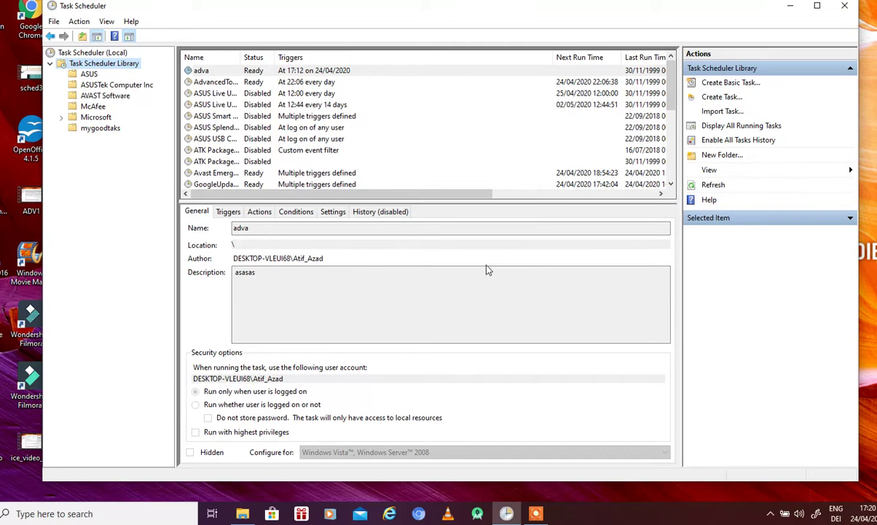
click(109, 130)
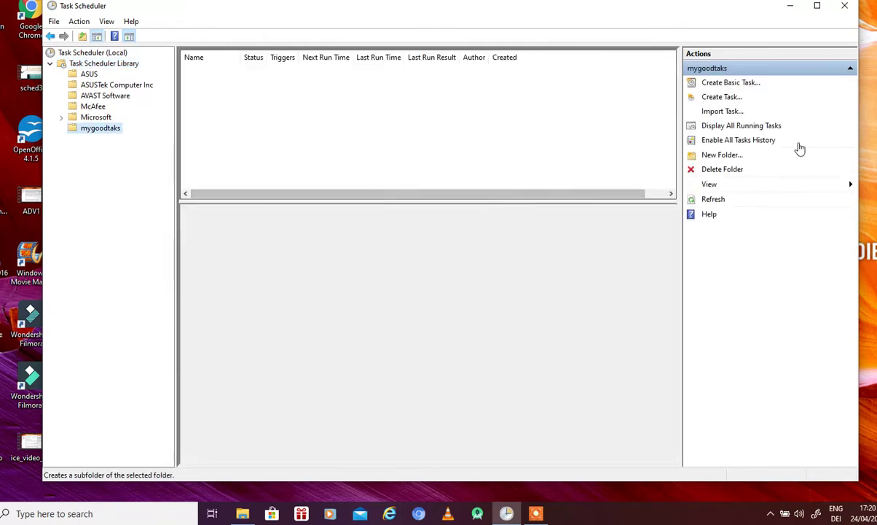
Start a new task in mygoodtaks and name it 'firsttask'.
click(730, 100)
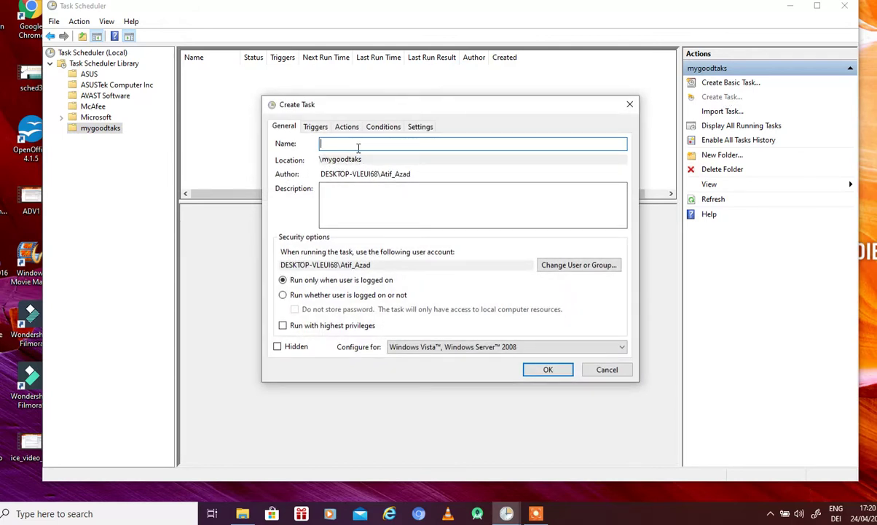
text(firsttask)
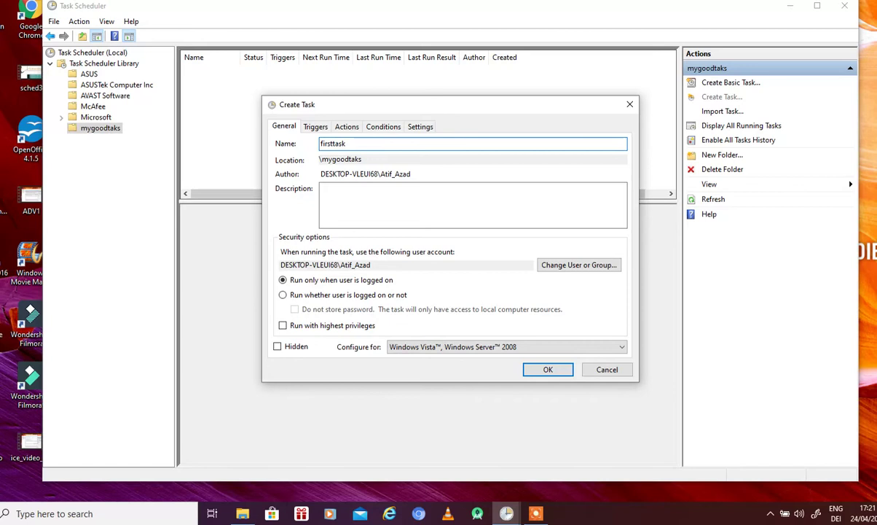
Describe it as 'this is my first advanced task', configure it for Windows 10, and attempt saving.
click(376, 208)
text(th)
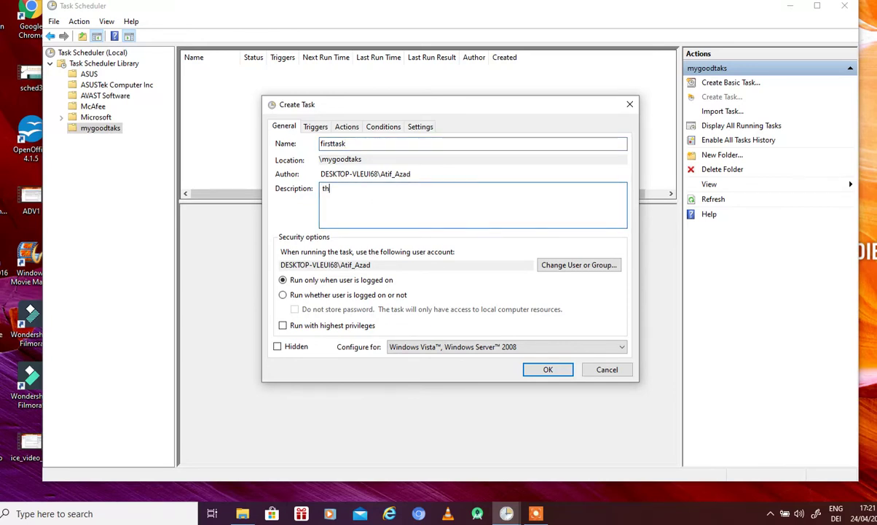
text(is is my first advanced)
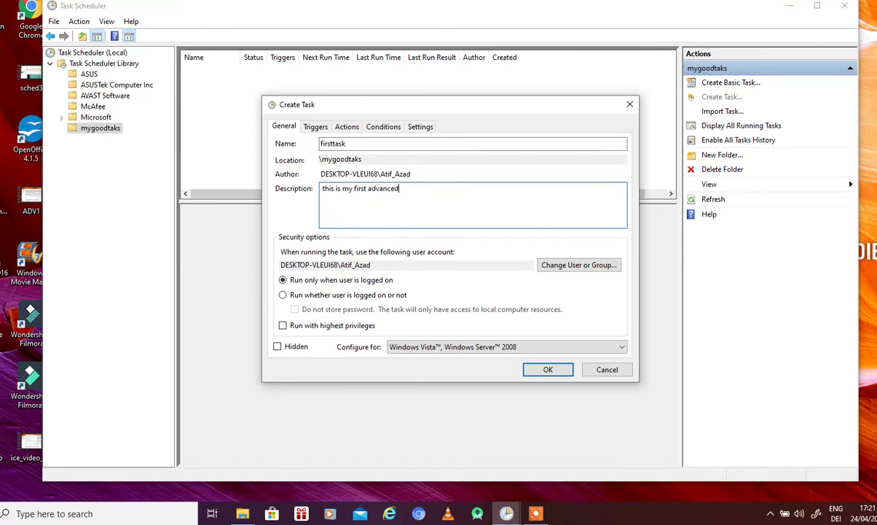
text( task)
click(605, 344)
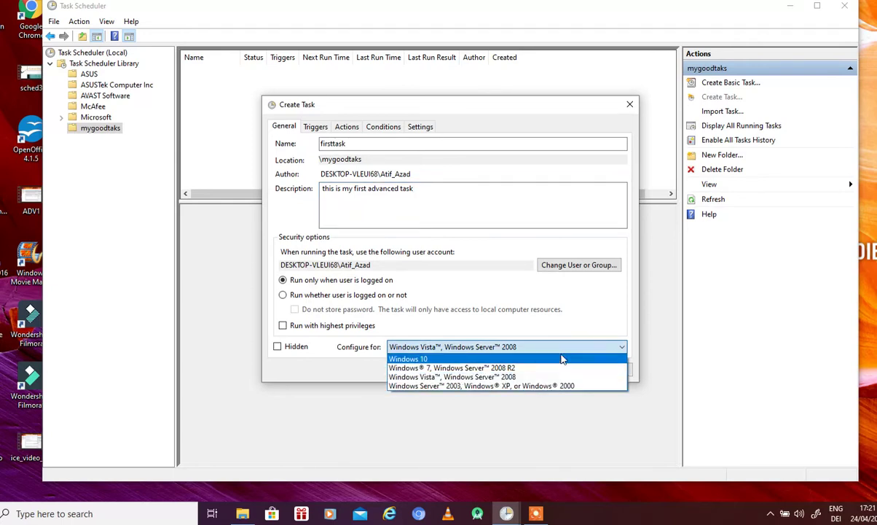
click(562, 358)
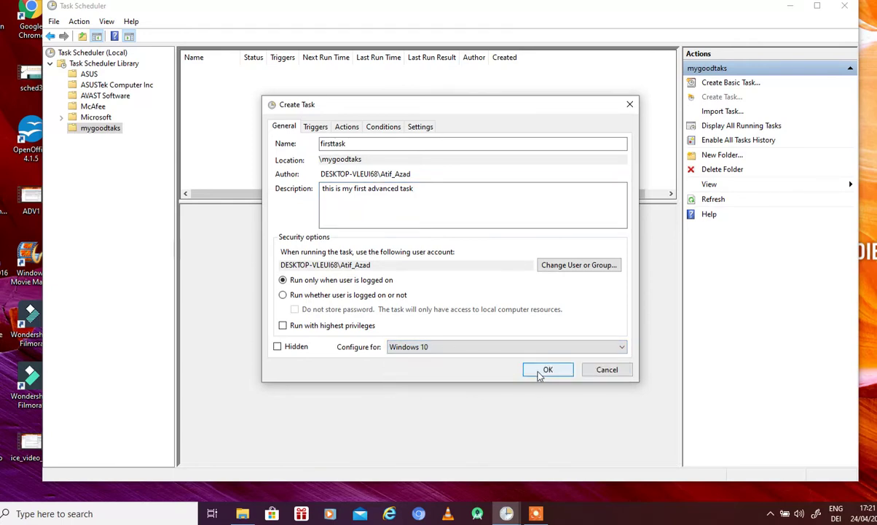
click(547, 370)
click(508, 290)
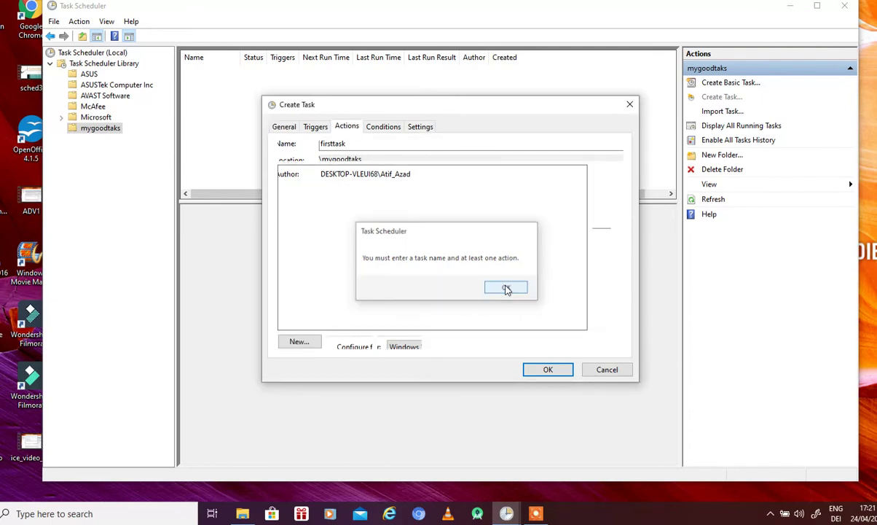
Add a new trigger that begins on a schedule, recurring daily.
click(316, 128)
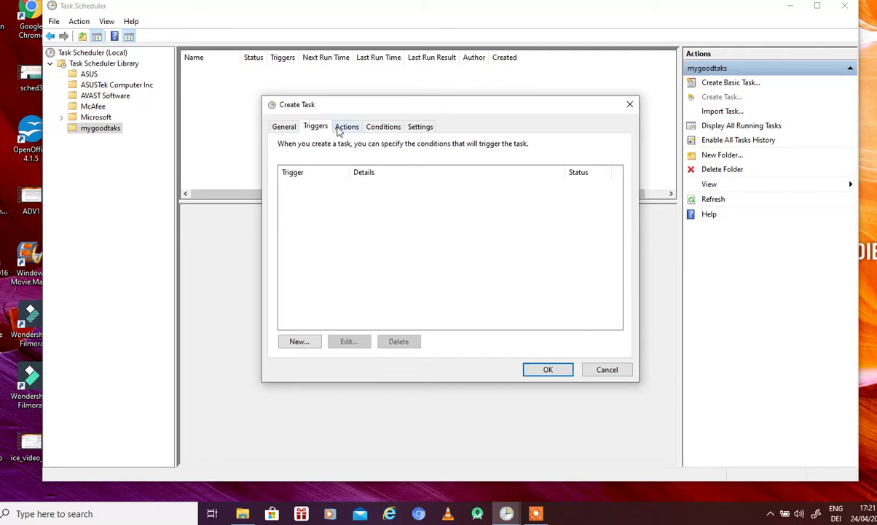
click(340, 131)
click(316, 128)
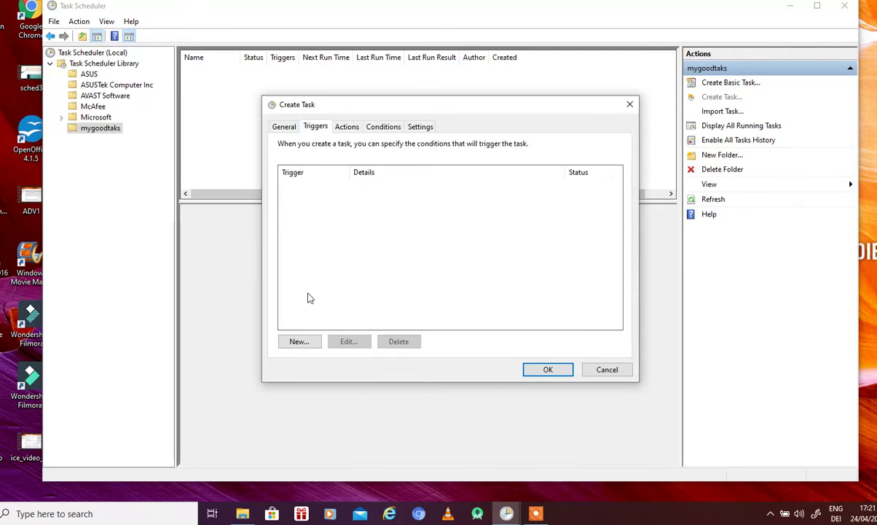
click(299, 342)
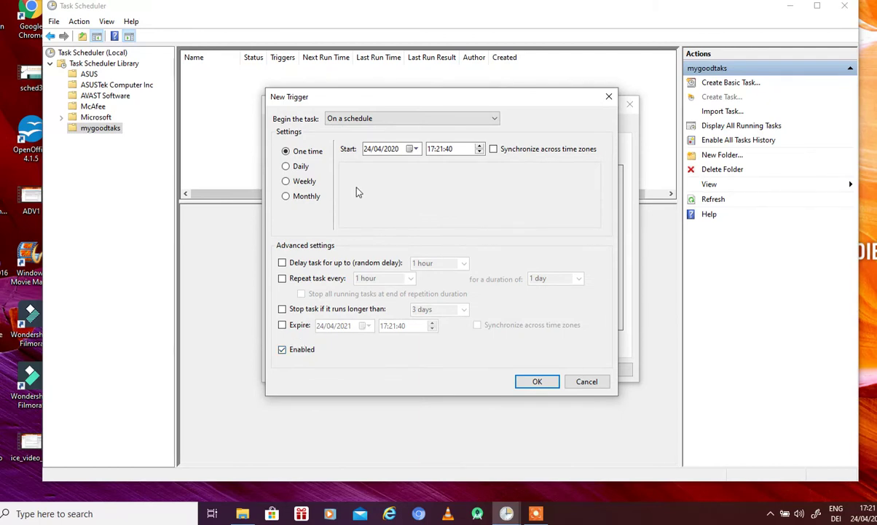
click(441, 118)
click(424, 132)
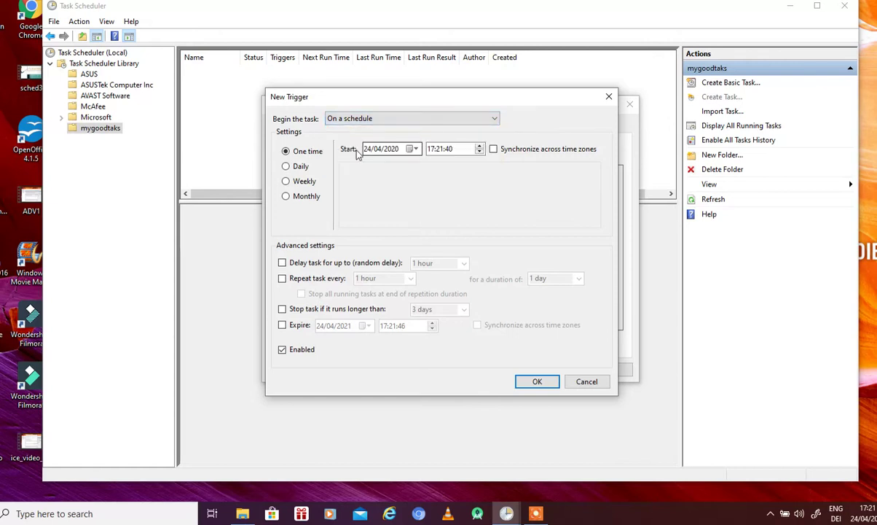
click(286, 166)
click(398, 176)
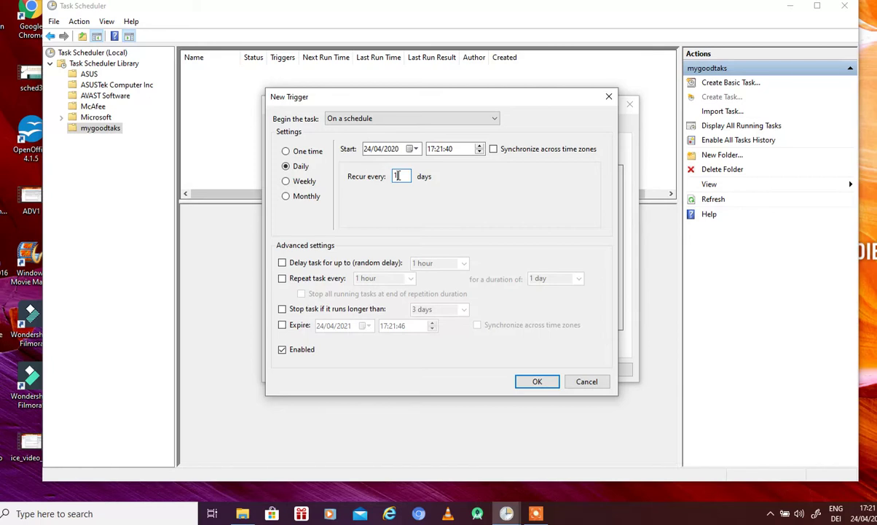
Preview weekly and monthly options, then leave hourly repeat and random delay switched off.
click(301, 182)
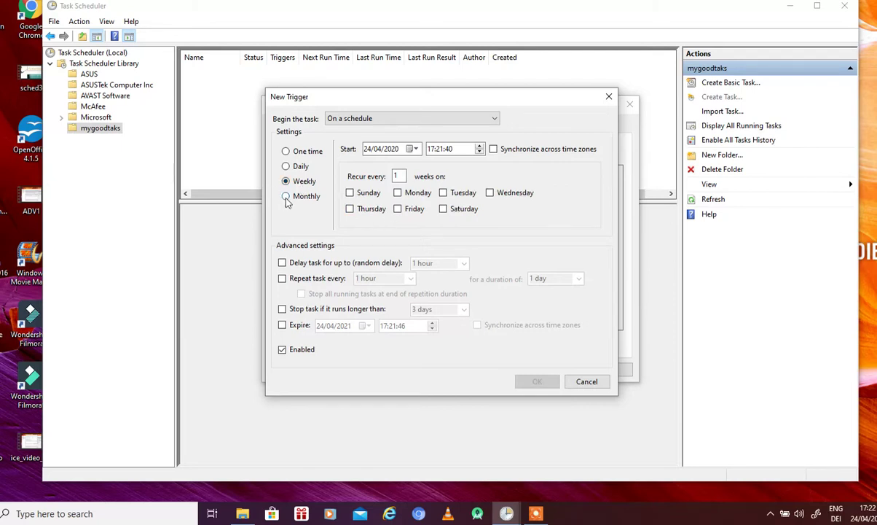
click(286, 198)
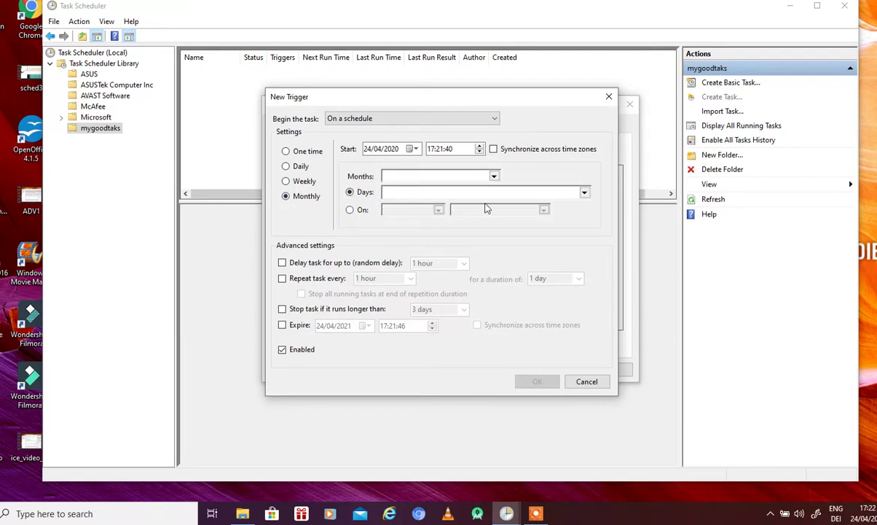
click(585, 193)
click(585, 194)
click(282, 279)
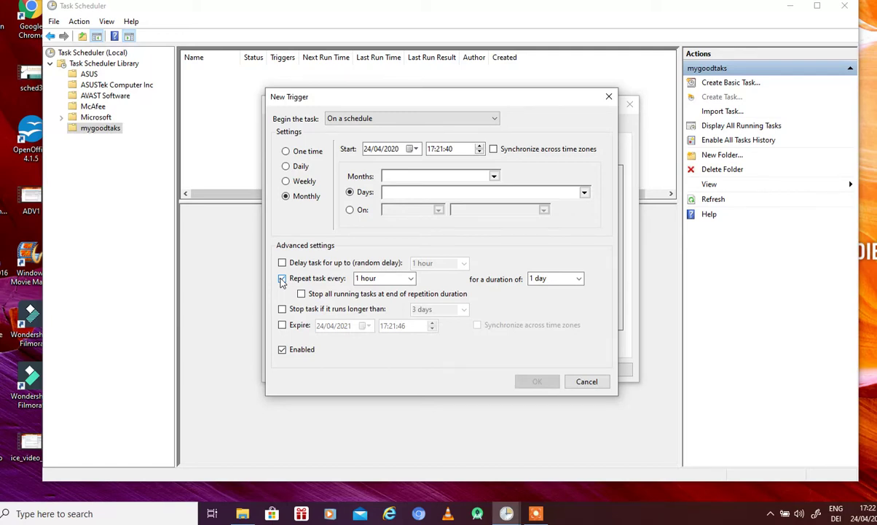
click(282, 279)
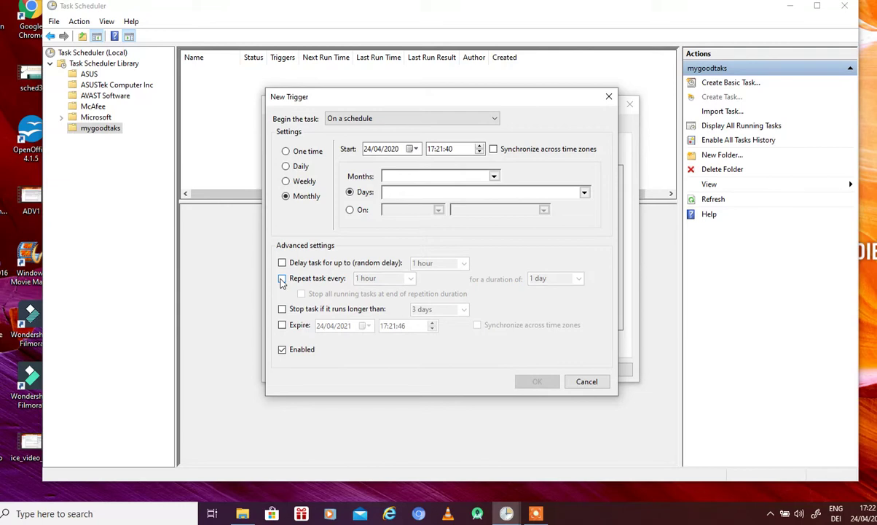
click(282, 263)
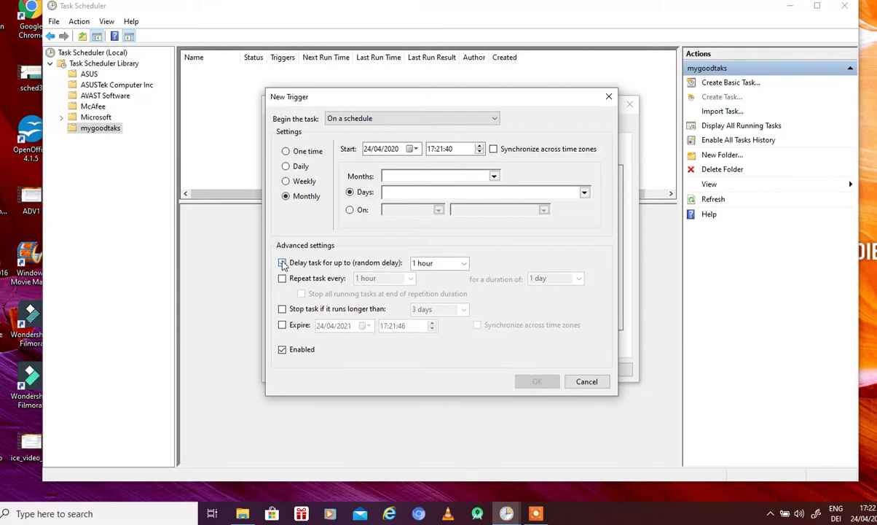
click(282, 263)
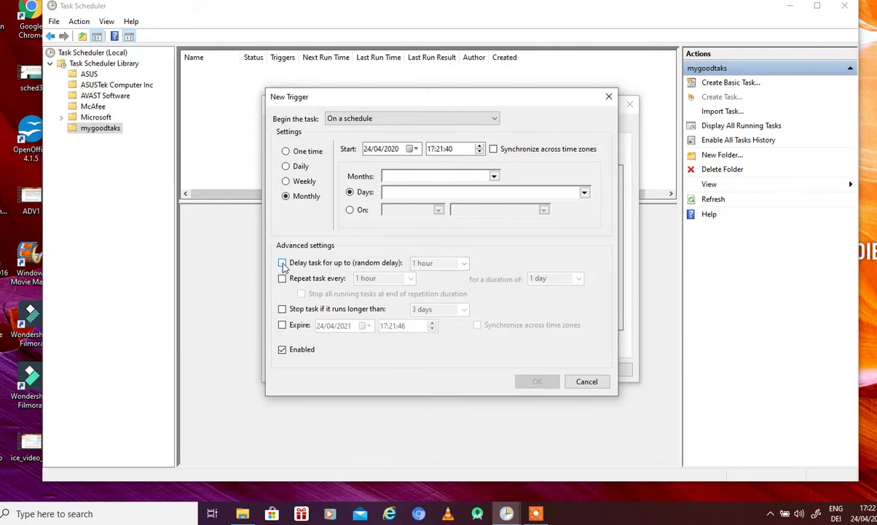
click(495, 118)
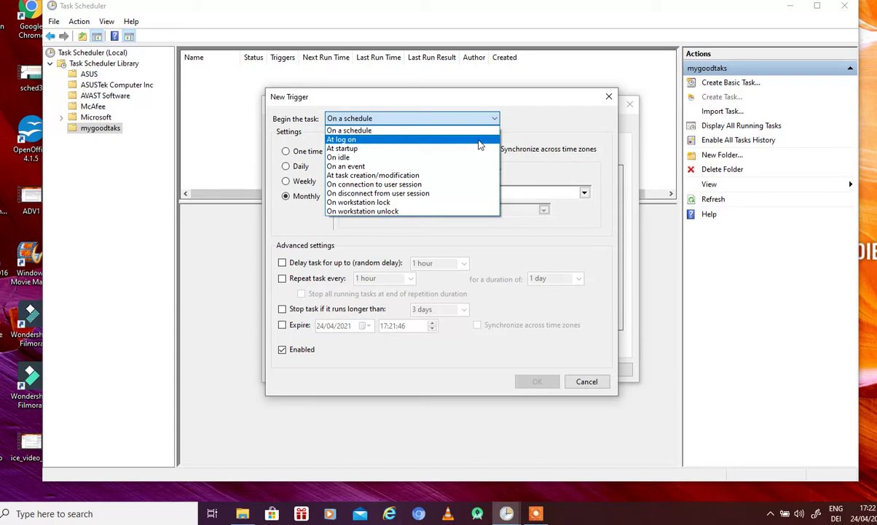
Try the At log on and At startup triggers, then return to On a schedule.
click(480, 139)
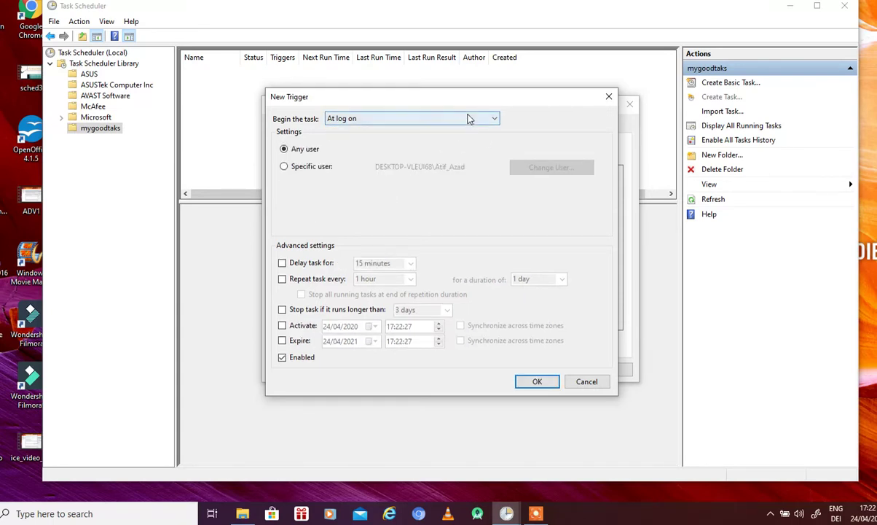
click(470, 118)
click(435, 148)
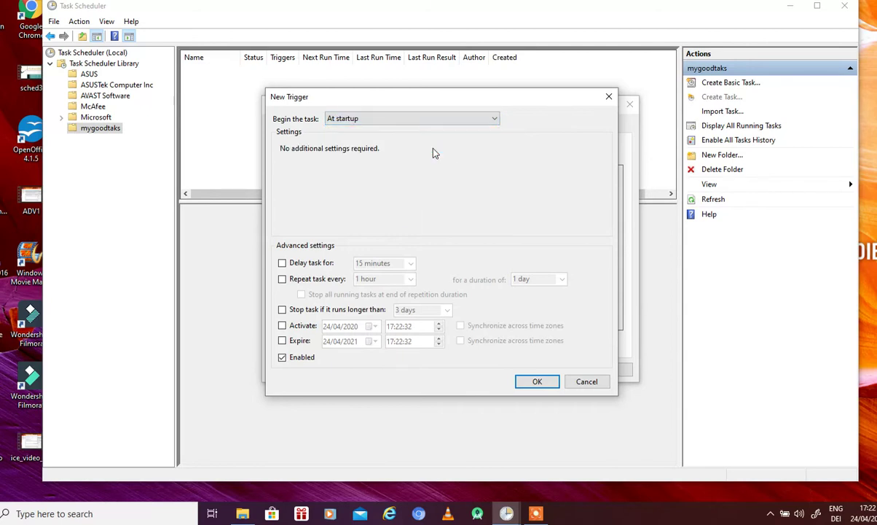
click(478, 124)
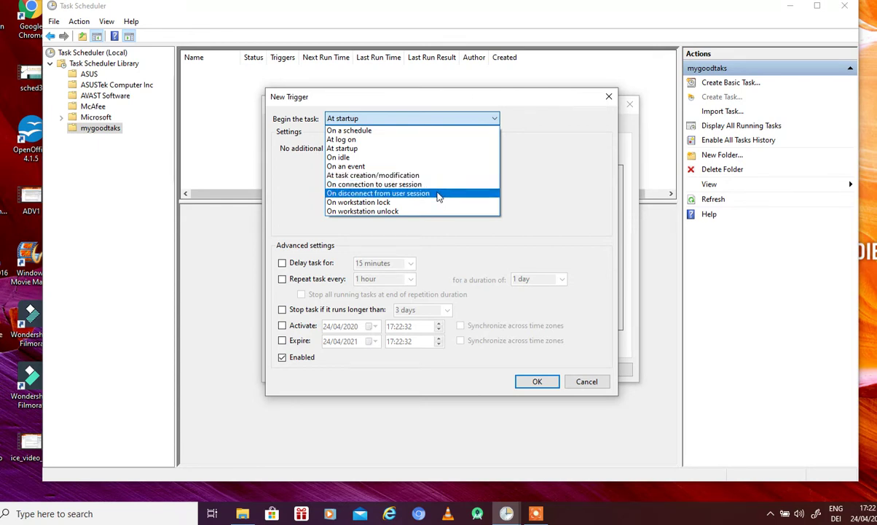
click(437, 131)
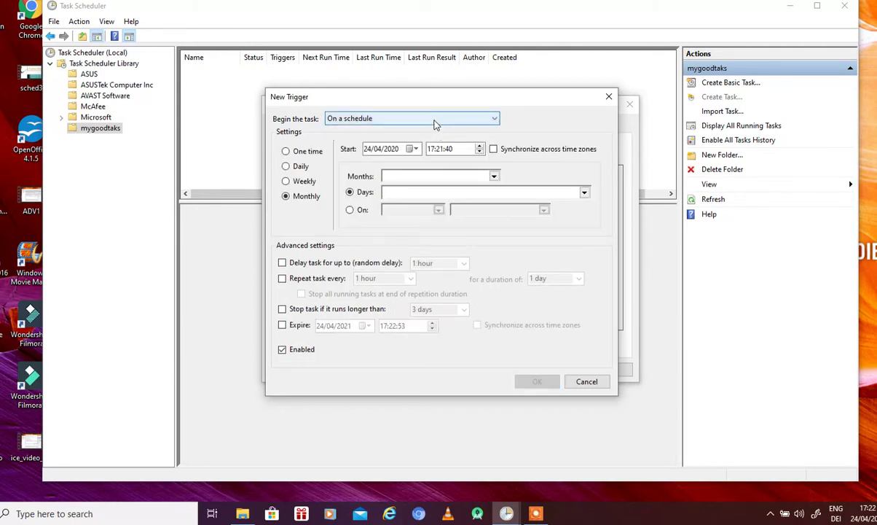
click(435, 121)
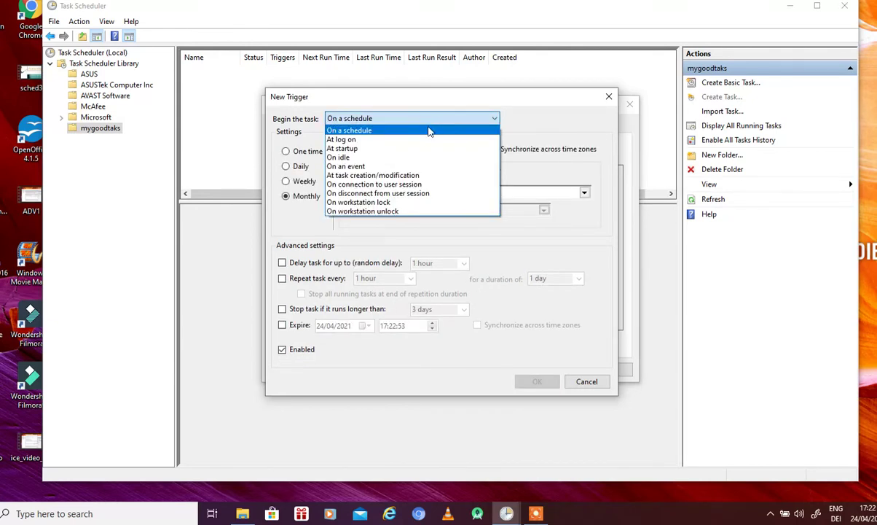
click(425, 132)
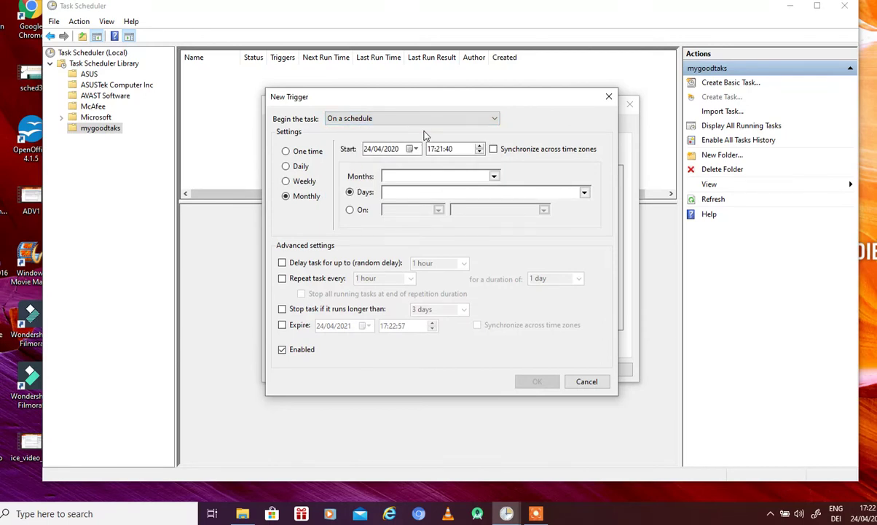
Make the schedule Daily starting at 19:21 and confirm the trigger.
click(287, 151)
click(286, 166)
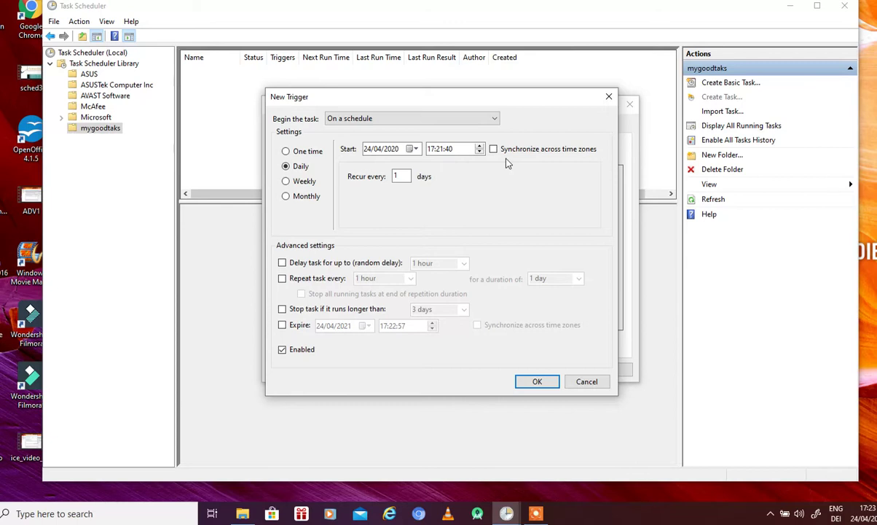
click(481, 146)
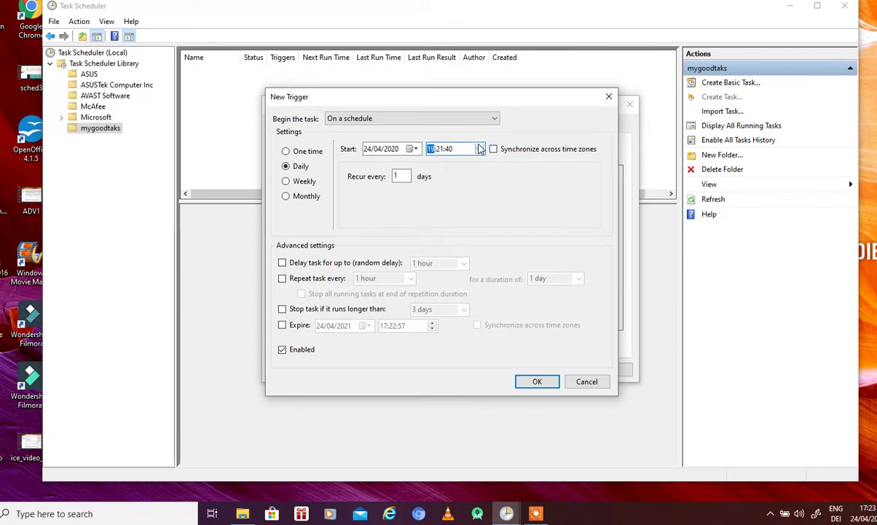
click(535, 384)
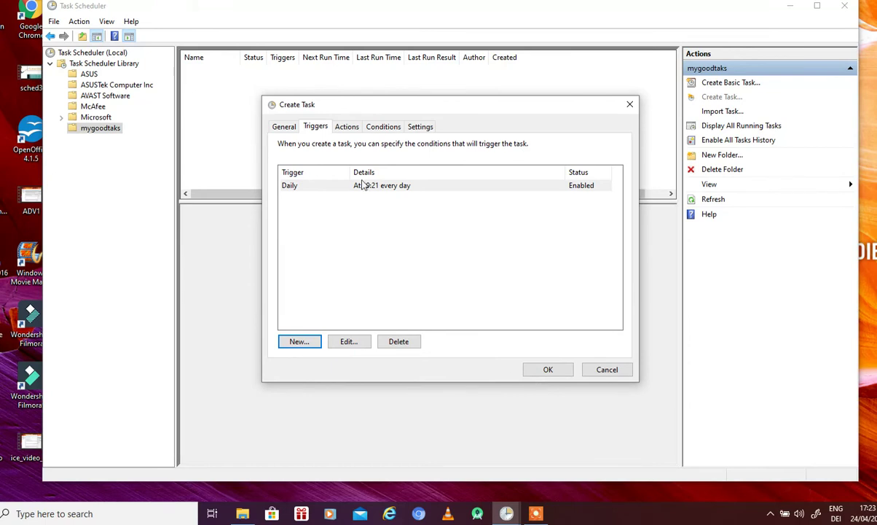
Add a new action and try the Send an e-mail type, testing its sender and recipient fields.
click(347, 126)
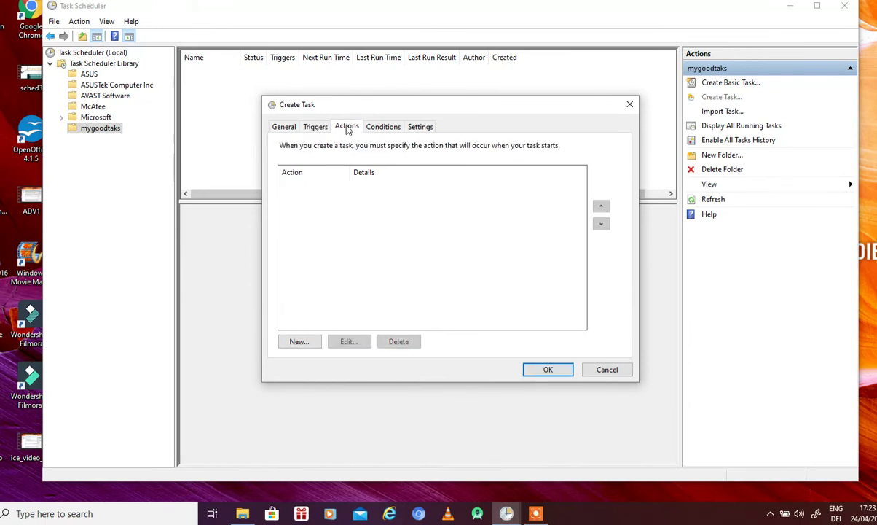
click(305, 342)
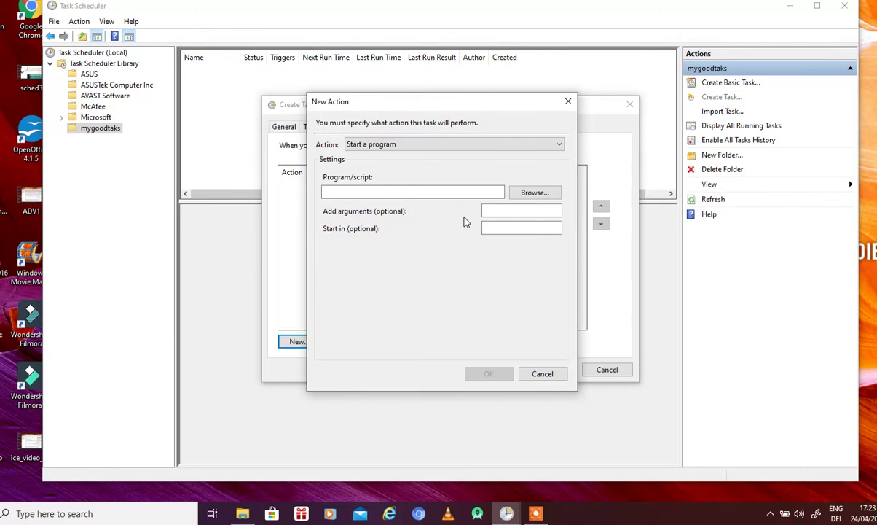
click(554, 146)
click(535, 167)
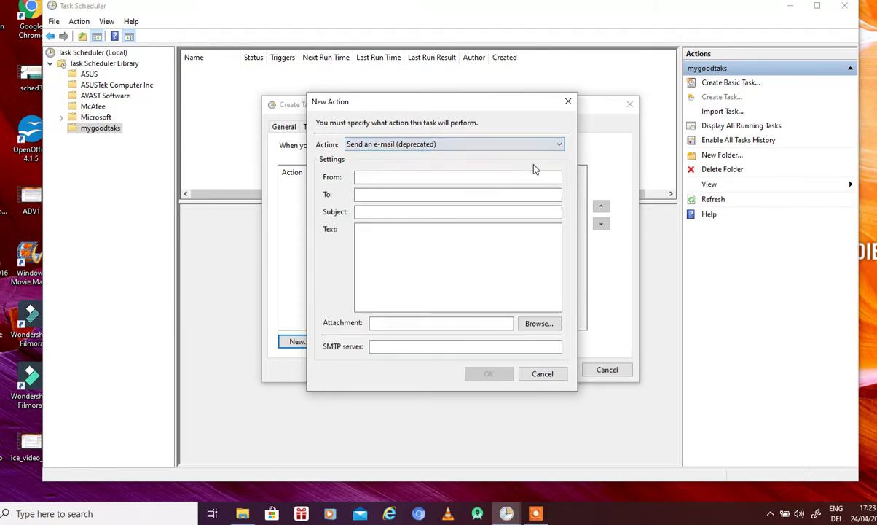
click(531, 148)
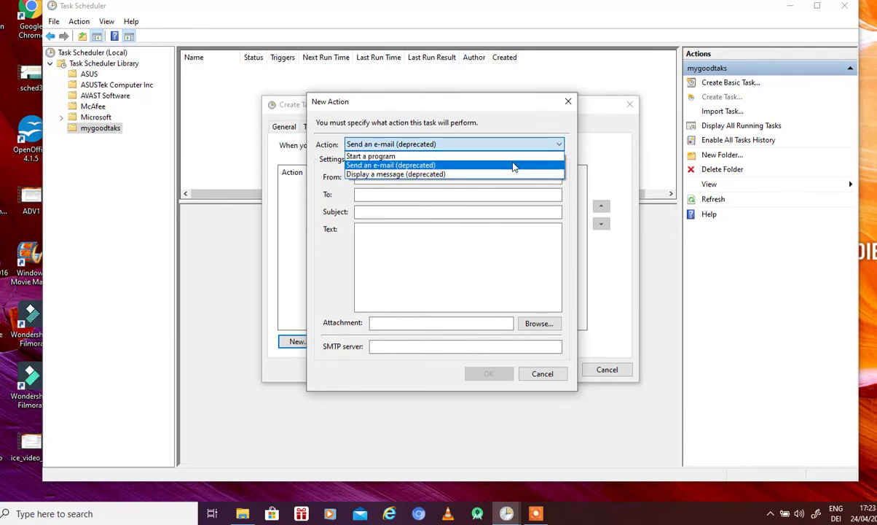
click(513, 164)
click(483, 175)
text(mail)
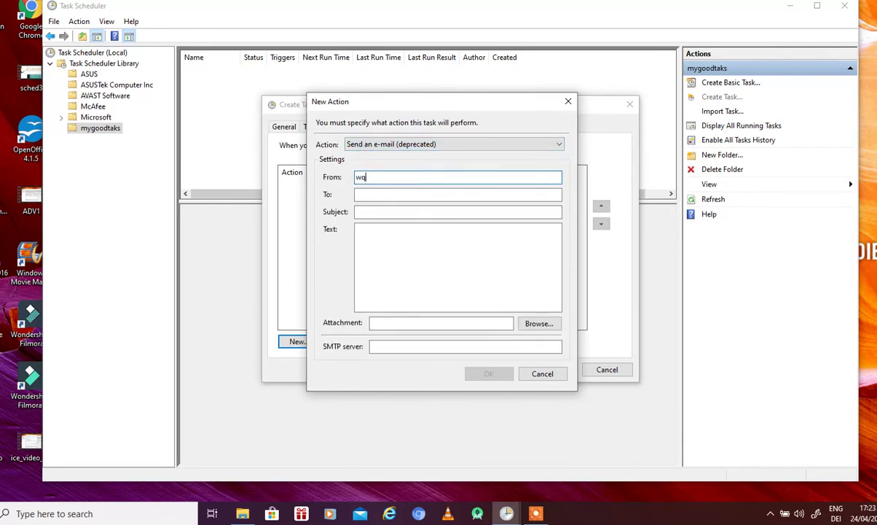
key(BackSpace)
key(BackSpace)
key(BackSpace)
key(BackSpace)
click(462, 194)
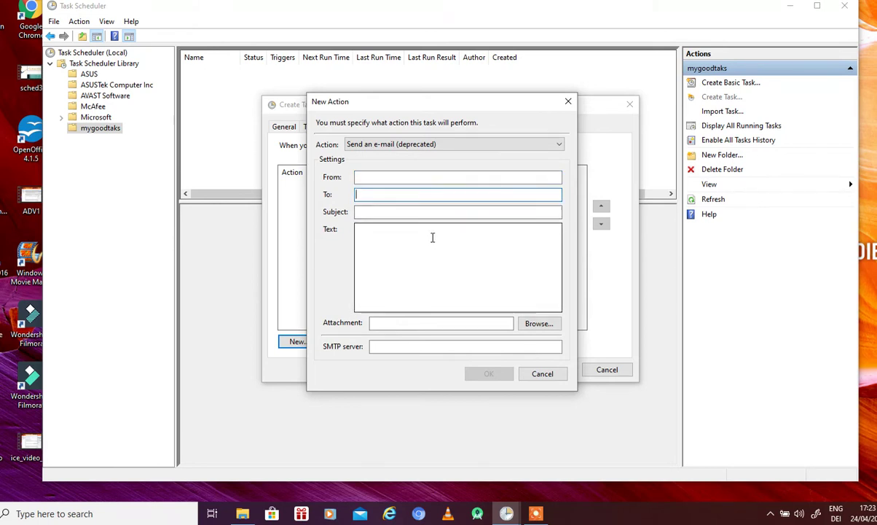
Try Display a message, then set the action type to Start a program.
click(536, 151)
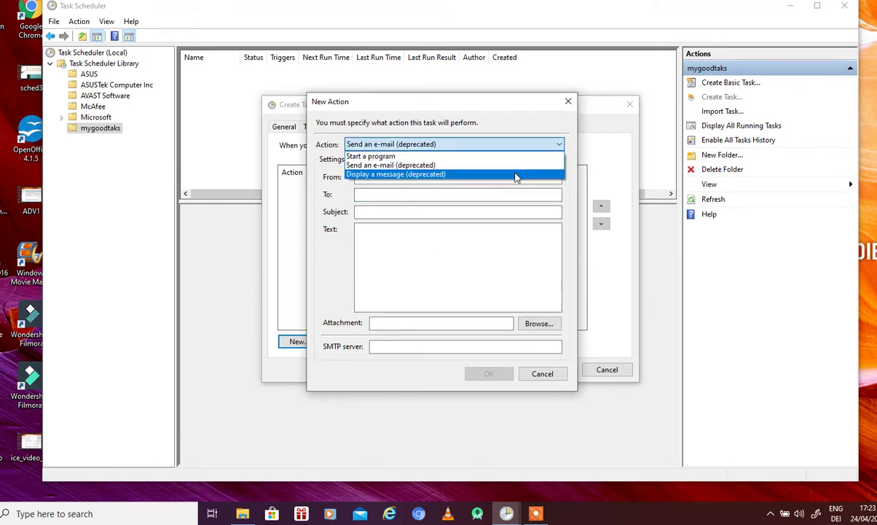
click(515, 174)
click(521, 150)
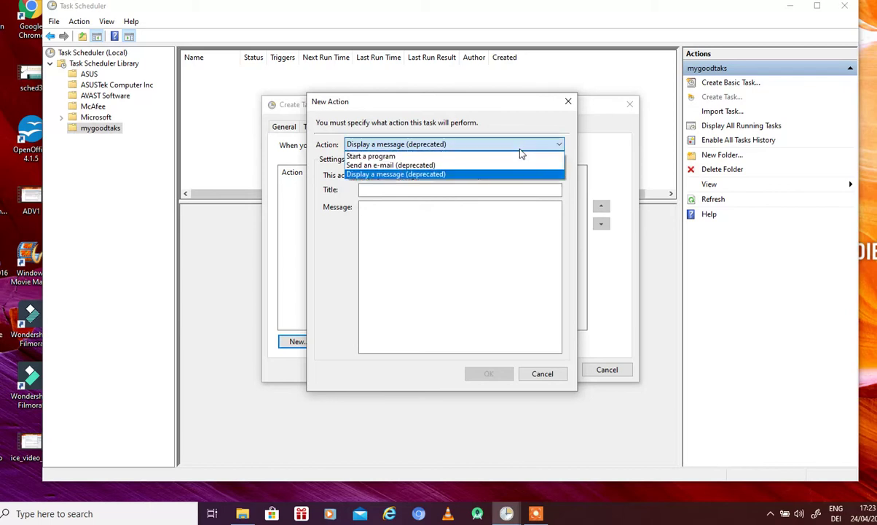
click(496, 158)
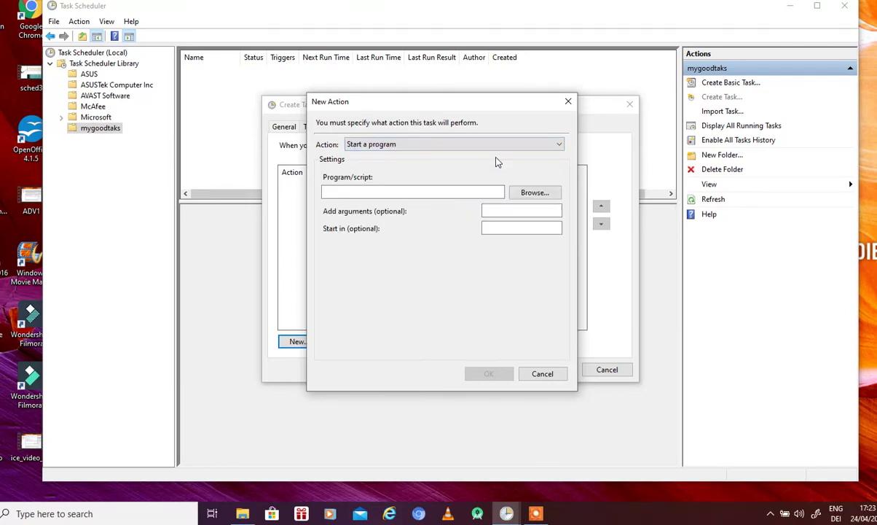
Browse to Taskscript.exe on the Desktop as the program to run.
click(527, 194)
click(498, 209)
key(Down)
key(Down)
key(Down)
key(Down)
key(Down)
key(Down)
key(Down)
key(Down)
key(Down)
key(Down)
key(Down)
key(Down)
key(Down)
key(Down)
key(Down)
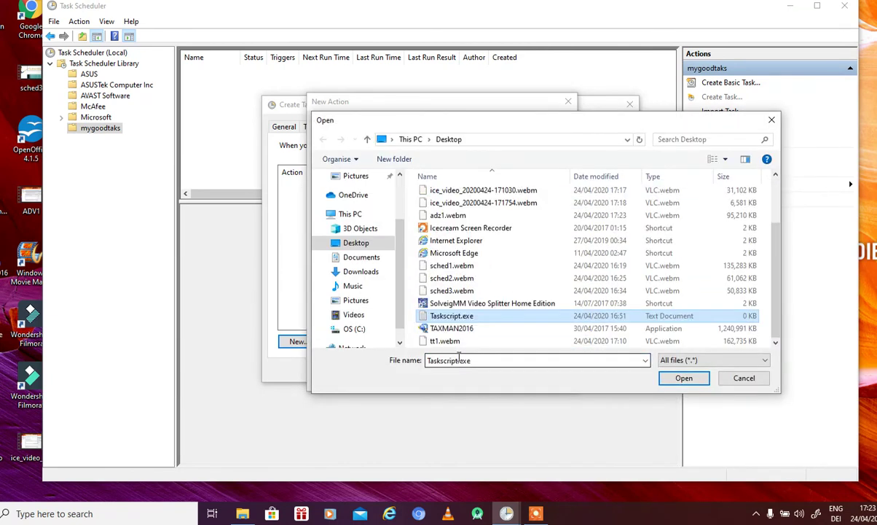
click(451, 304)
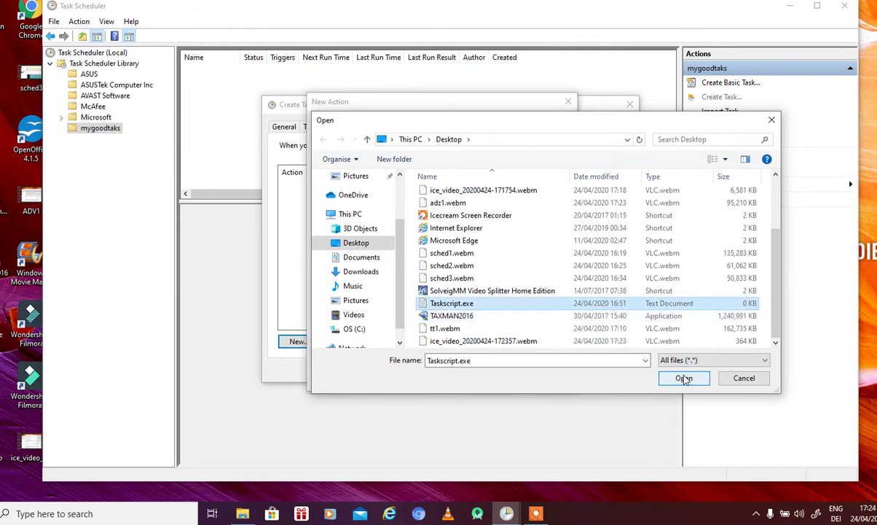
click(683, 378)
Correct the path ending to Taskscript.exe.txt and confirm the action.
click(471, 192)
key(shift+Tab)
click(472, 192)
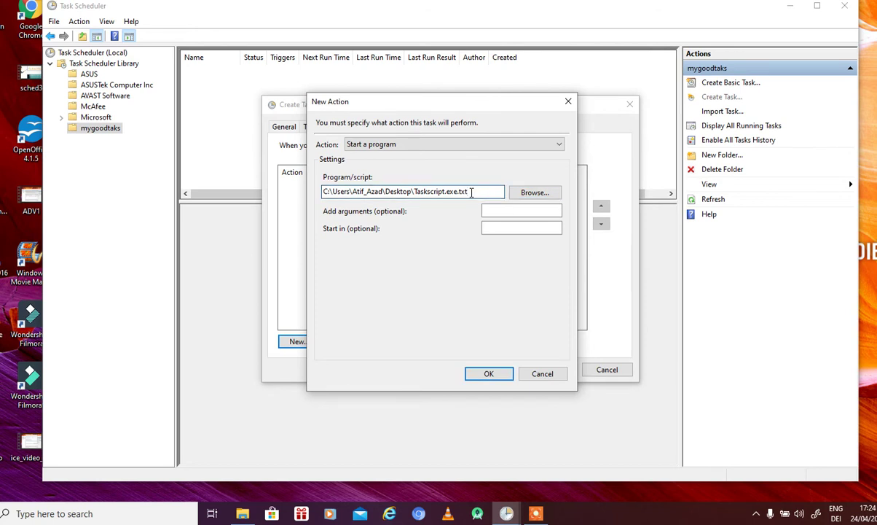
key(BackSpace)
key(BackSpace)
text(.tx)
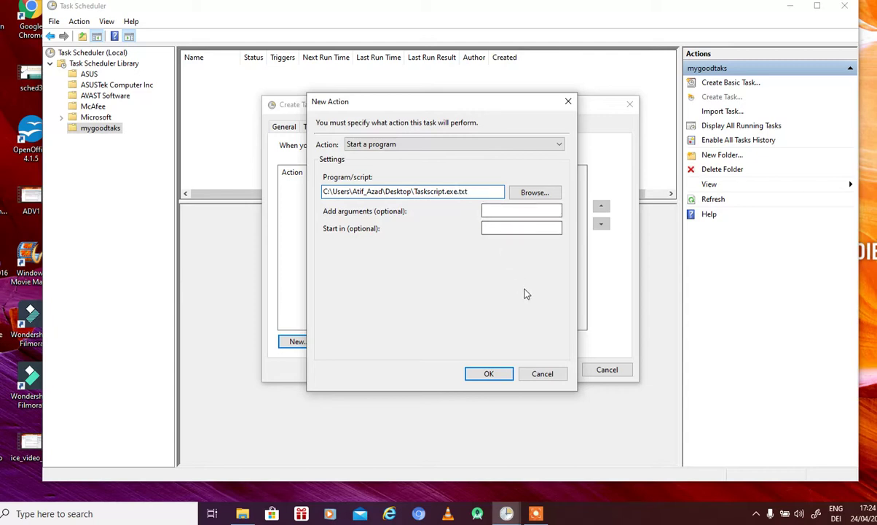
click(489, 374)
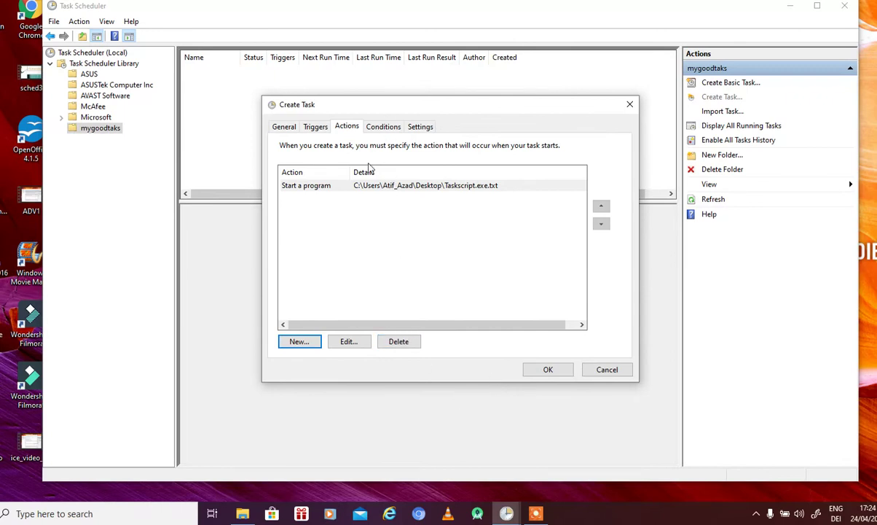
Review the Conditions tab without changes, then move to the Settings tab.
click(380, 129)
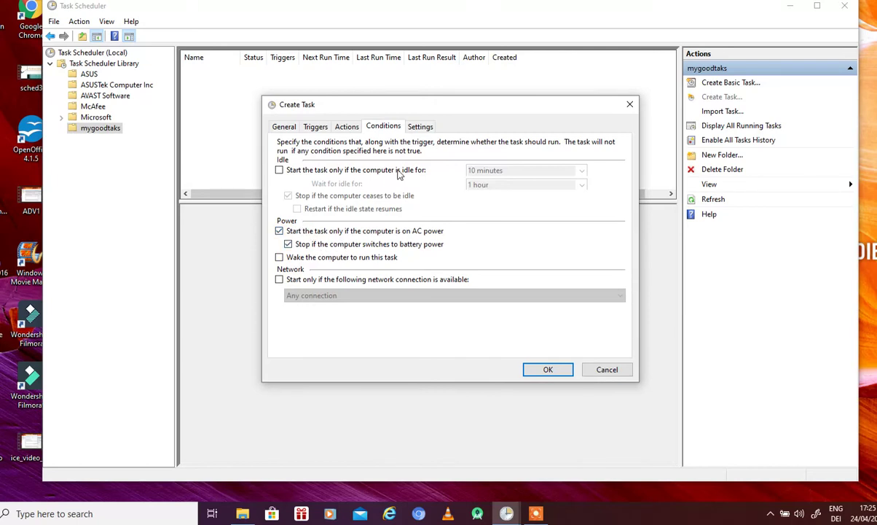
click(421, 128)
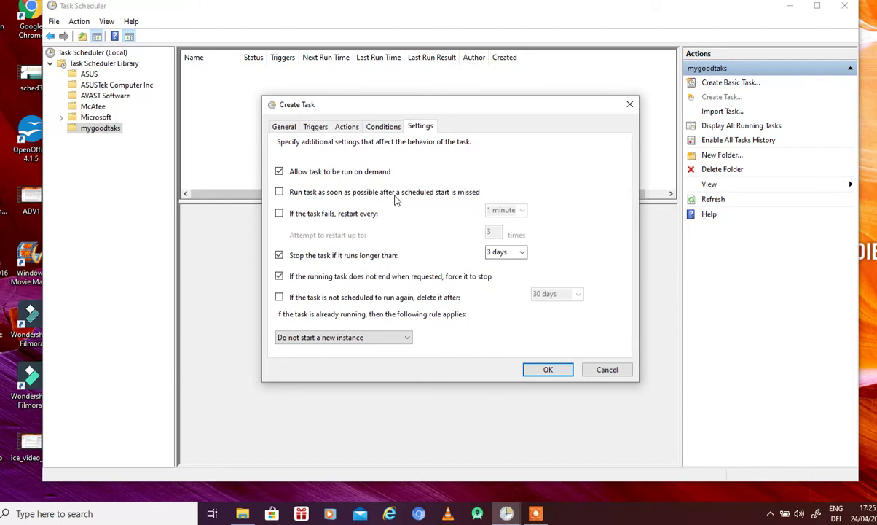
Leave restart-on-failure off and keep 'Do not start a new instance' for an already-running task.
click(280, 213)
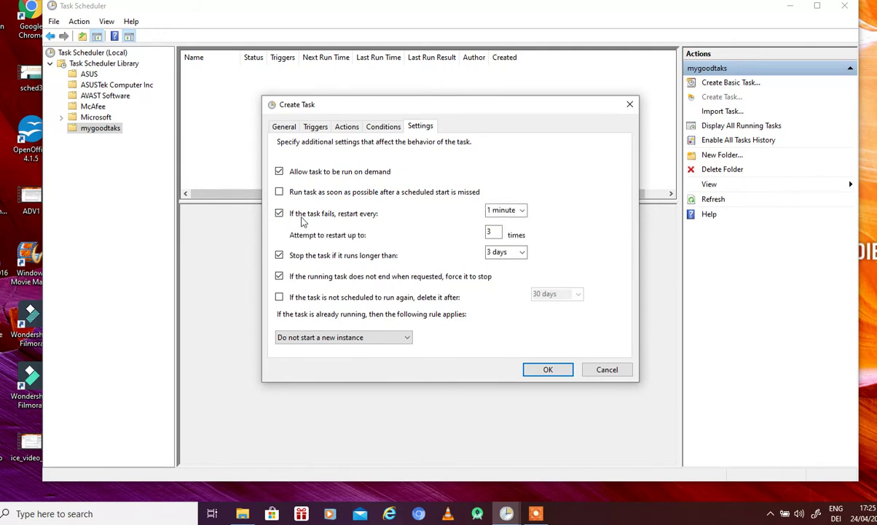
click(279, 213)
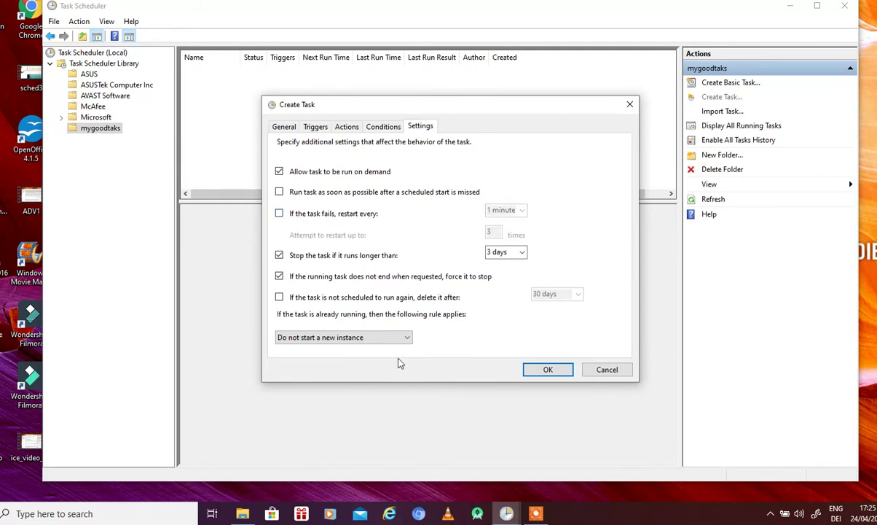
click(406, 338)
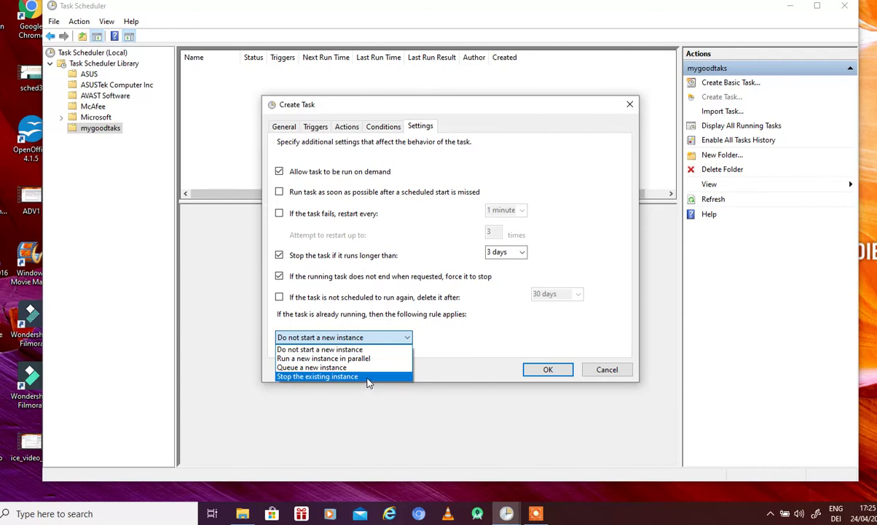
click(390, 319)
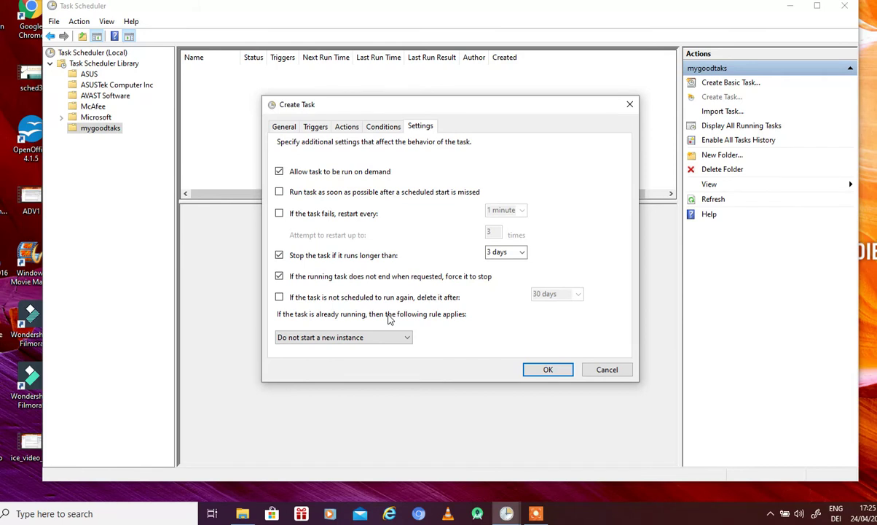
Review the Triggers, General, Conditions, Settings and Actions tabs, then save firsttask.
click(310, 129)
click(285, 128)
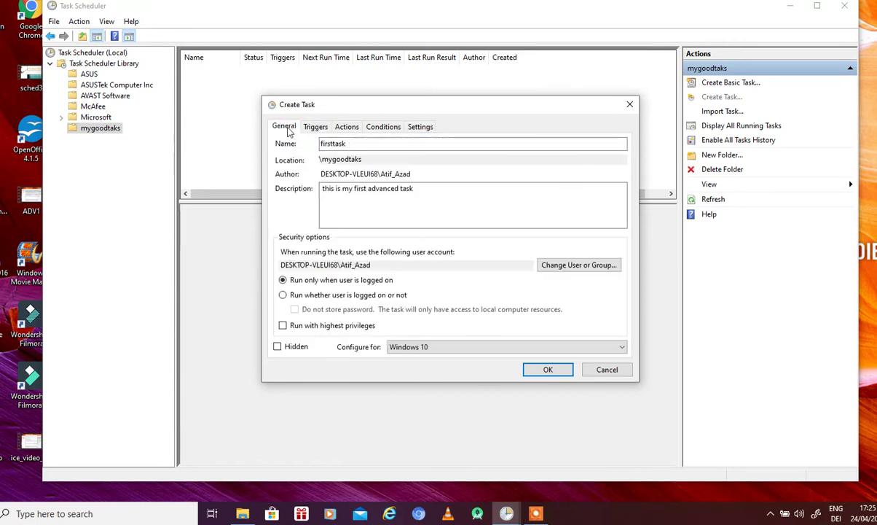
click(375, 127)
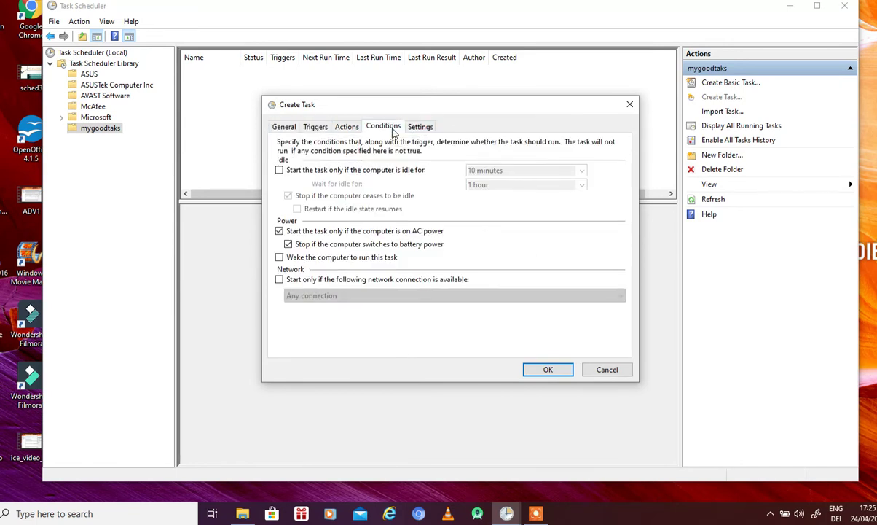
click(421, 126)
click(341, 128)
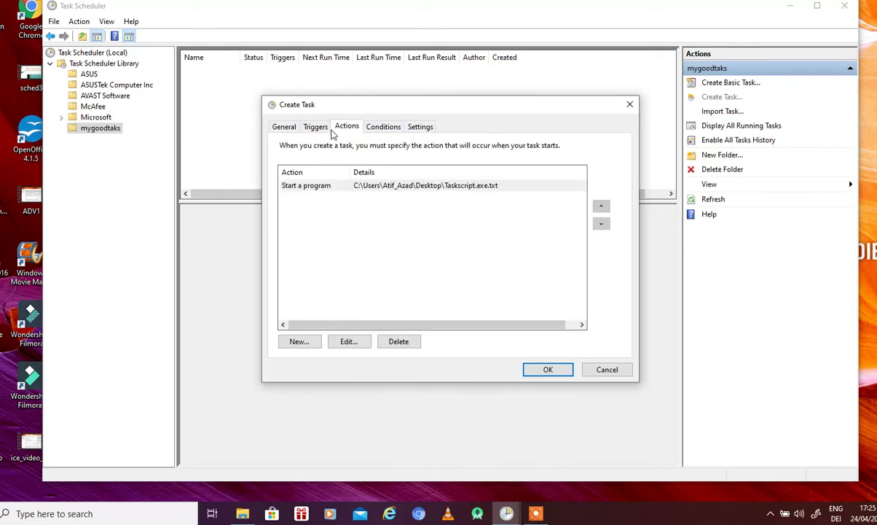
click(319, 129)
click(284, 128)
click(355, 145)
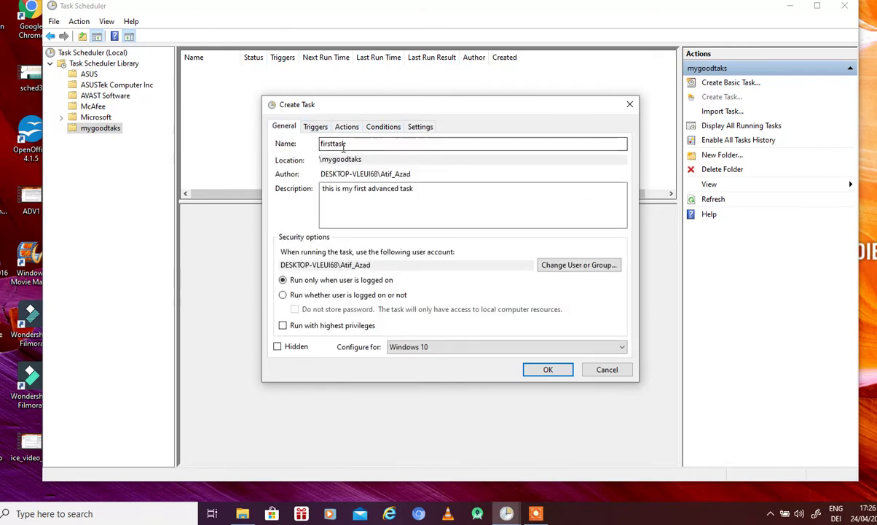
click(545, 370)
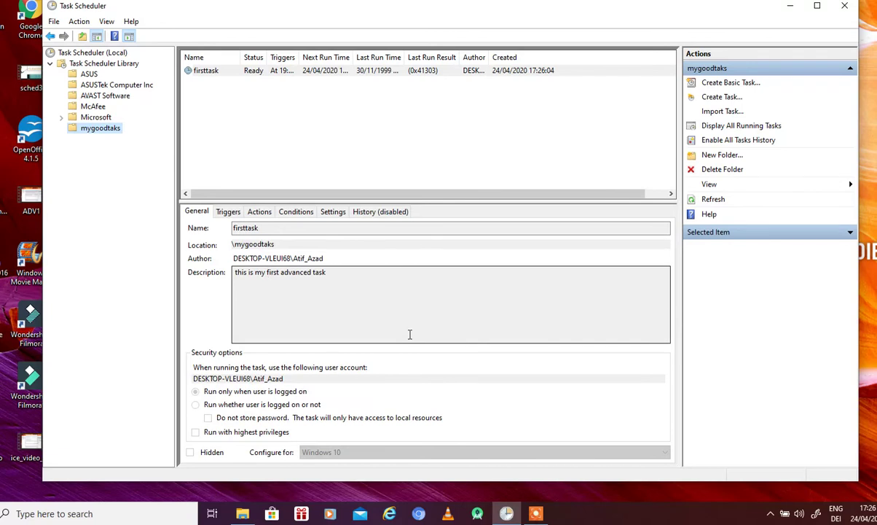
click(261, 211)
click(288, 212)
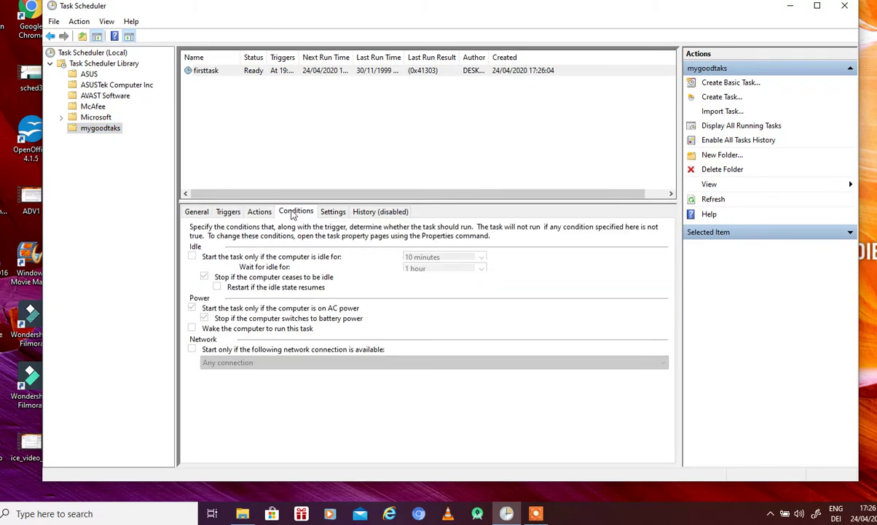
click(333, 212)
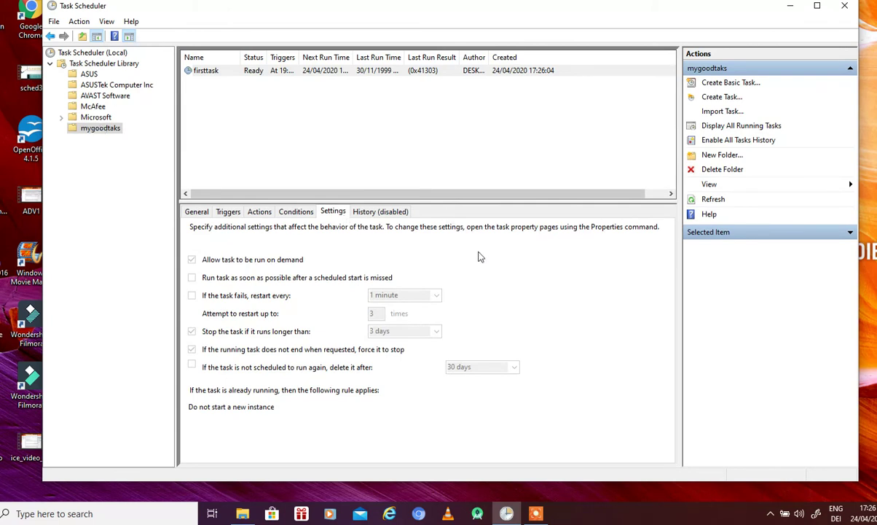
click(193, 212)
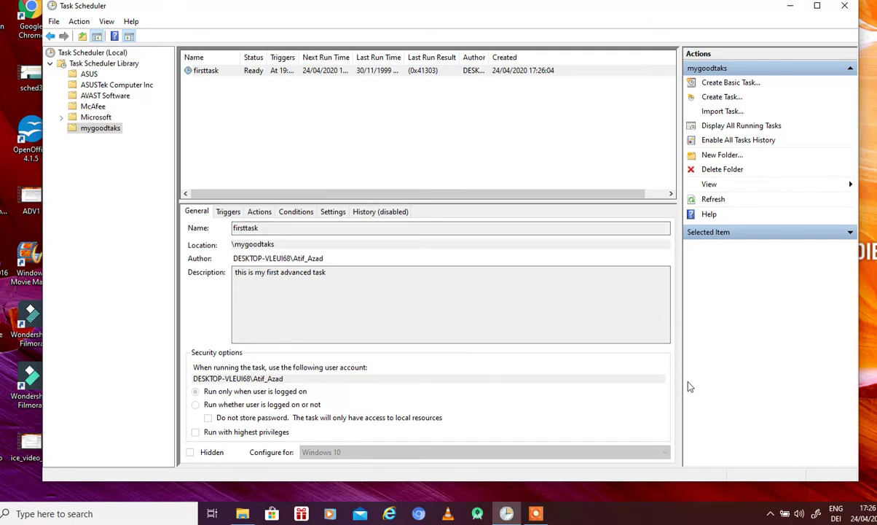
click(536, 512)
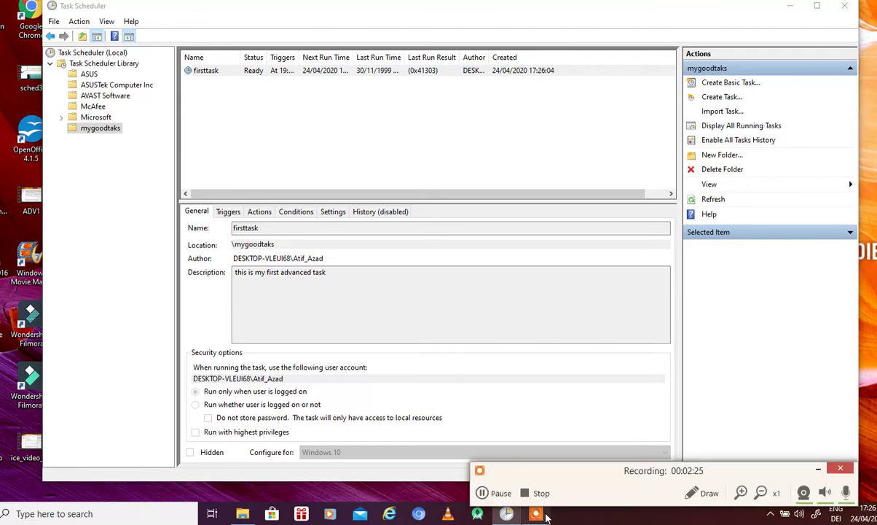
drag(536, 476, 575, 499)
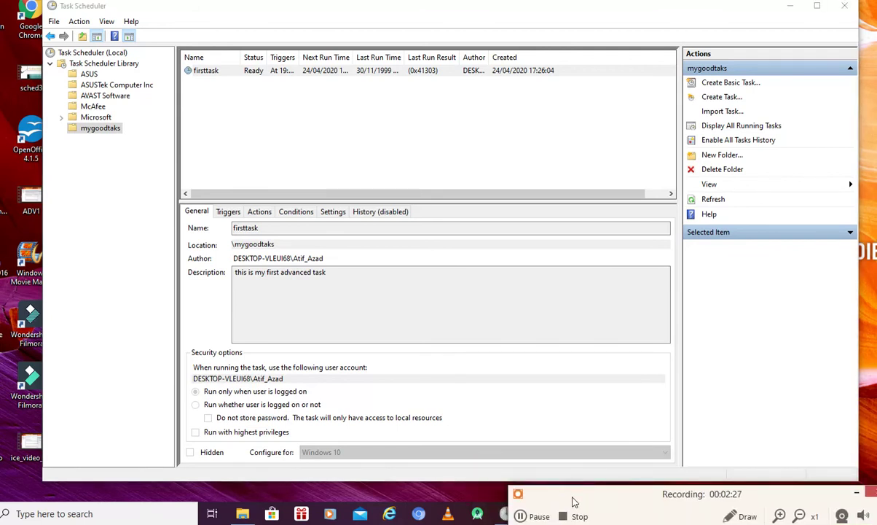
click(522, 516)
click(521, 515)
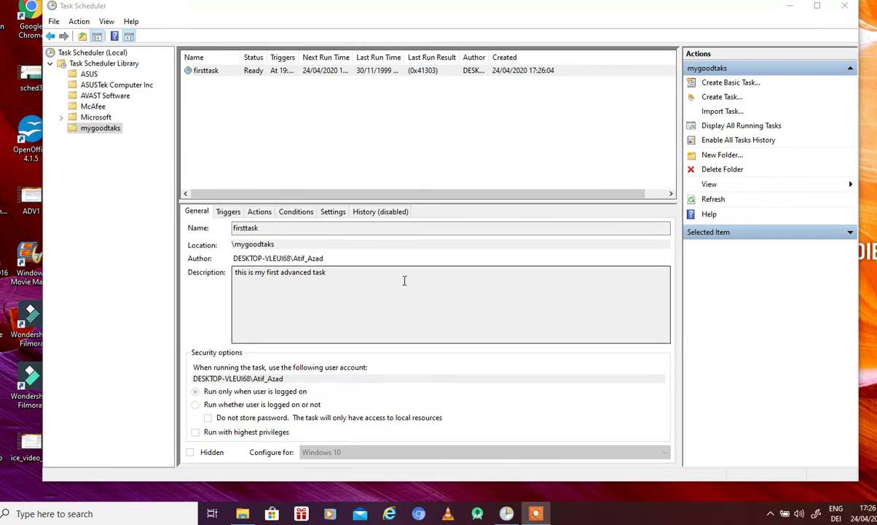
click(91, 128)
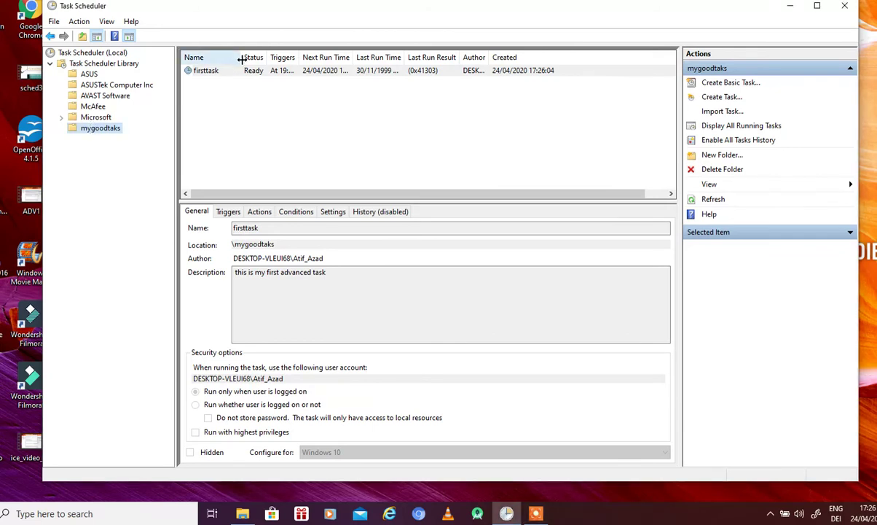
Widen the Name, Next Run Time, Last Run Time and Author columns, then reload the mygoodtaks folder.
drag(241, 61, 458, 62)
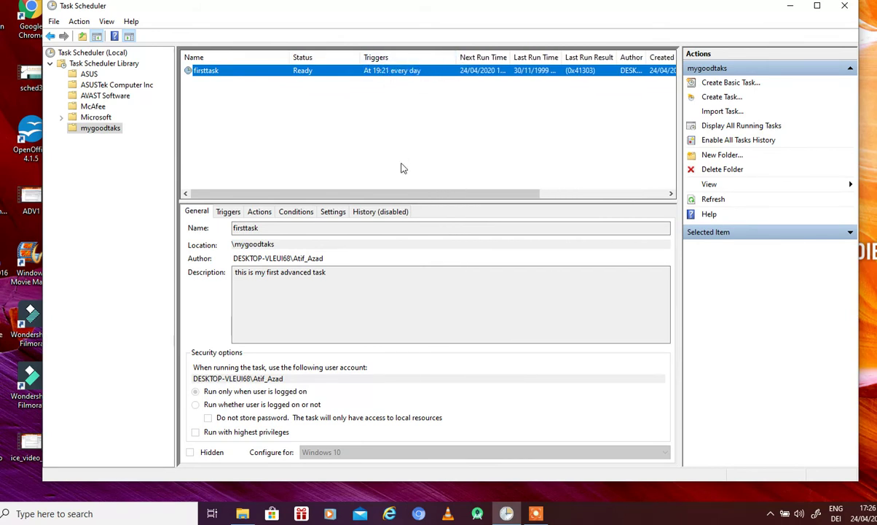
drag(381, 194, 474, 213)
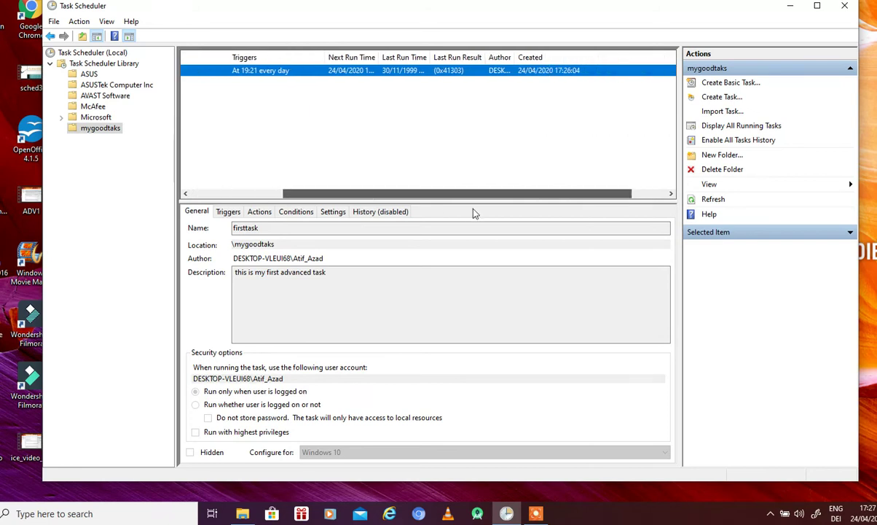
drag(380, 57, 428, 58)
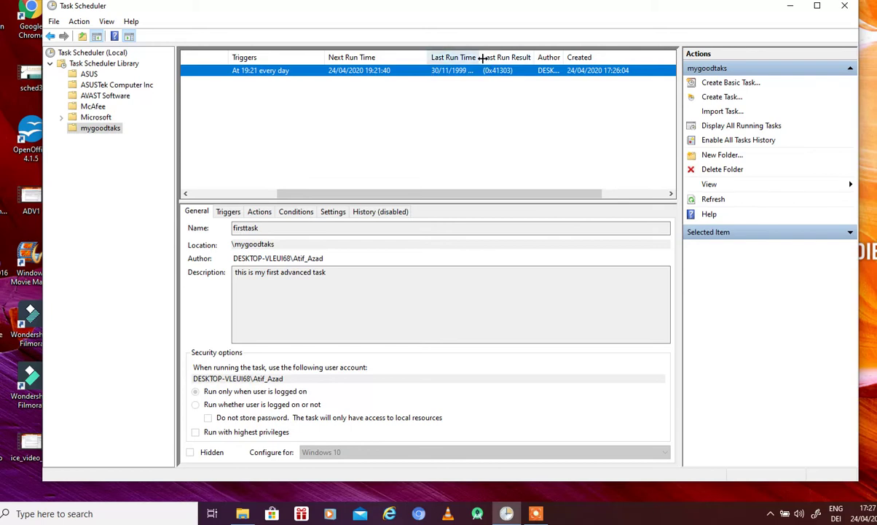
drag(480, 59, 533, 61)
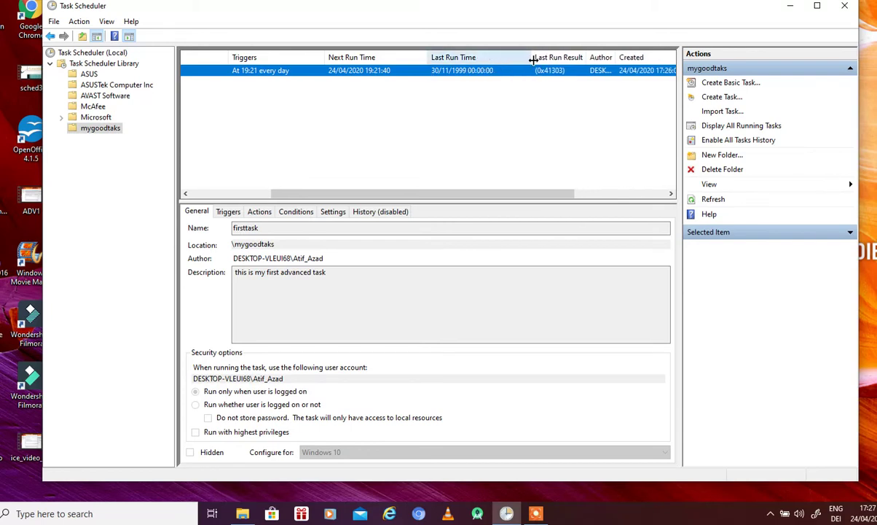
drag(416, 194, 566, 197)
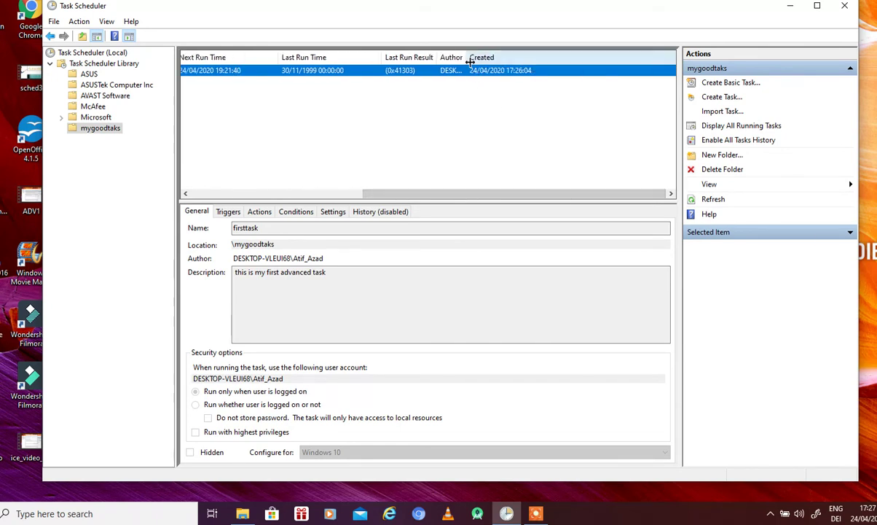
drag(468, 58, 378, 74)
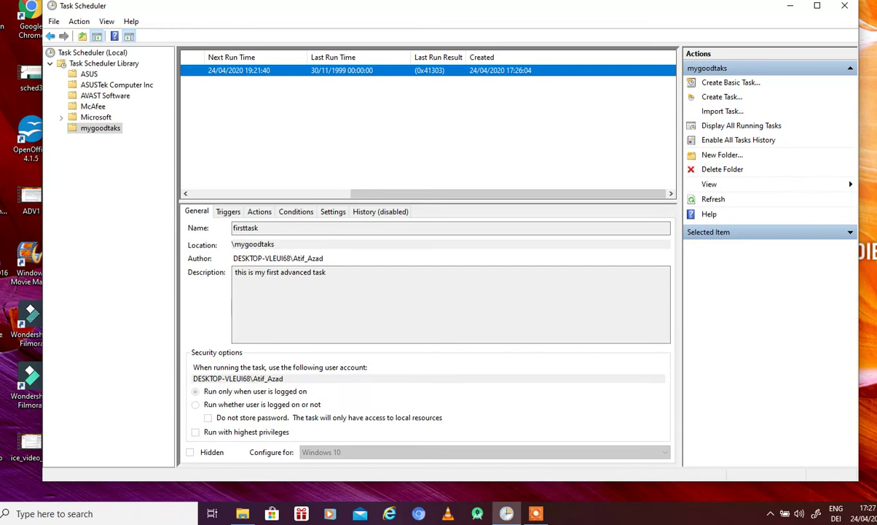
click(86, 117)
click(88, 129)
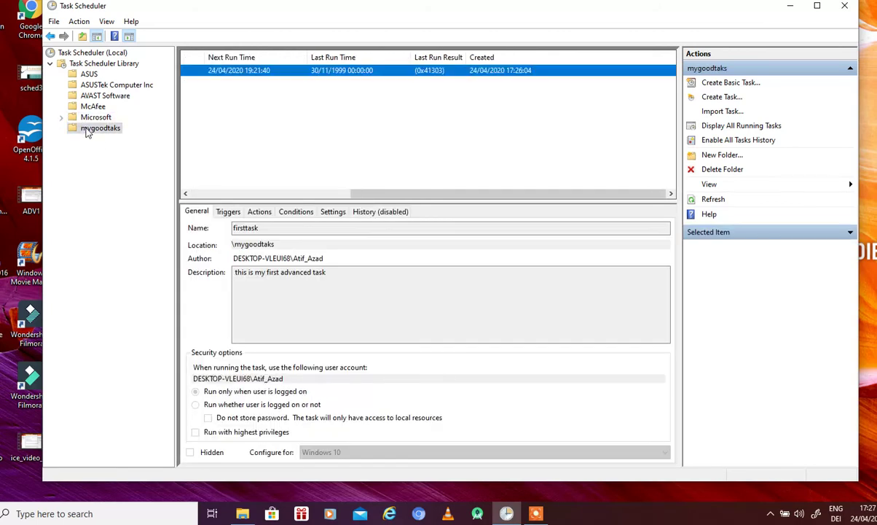
Disable firsttask from its context menu and scroll the task list back to the left.
right_click(312, 72)
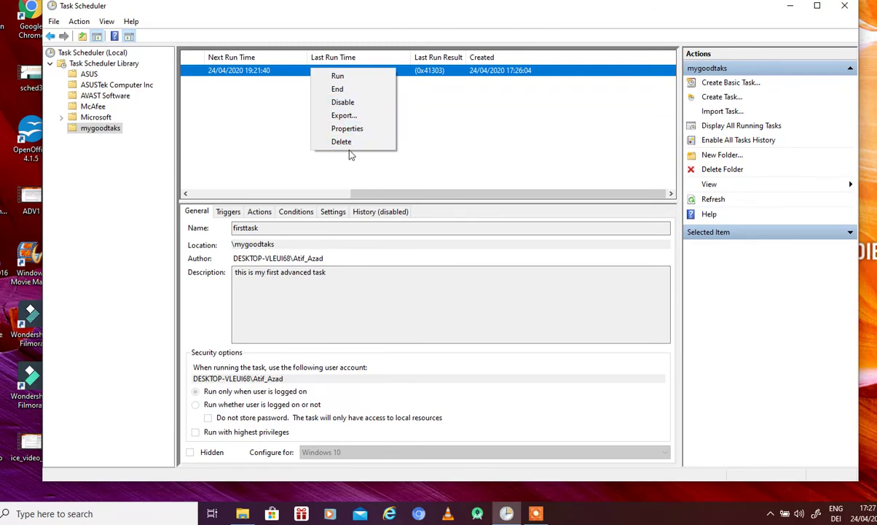
click(345, 104)
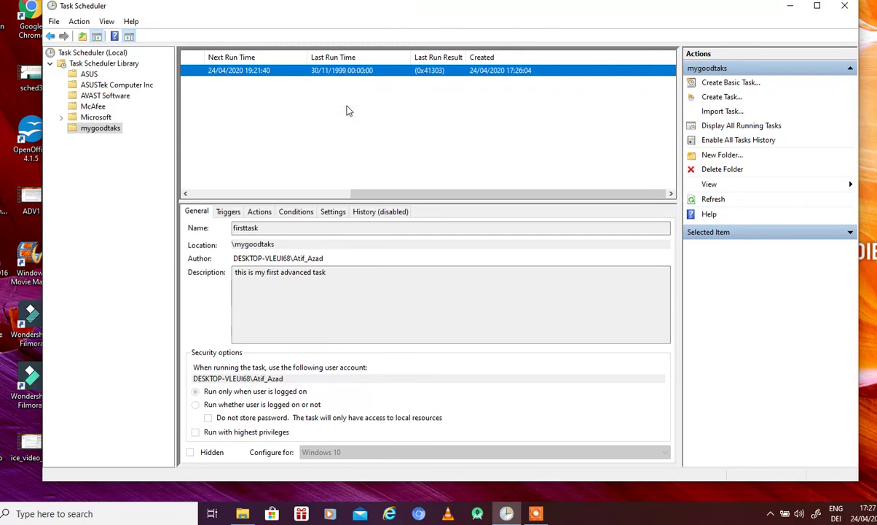
drag(365, 193, 170, 184)
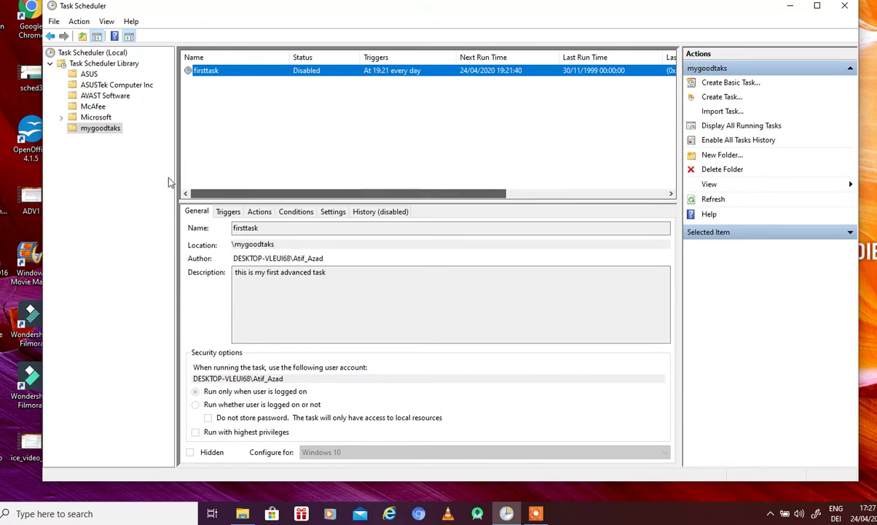
Delete firsttask, confirm with Yes, and reload mygoodtaks to check it is empty.
right_click(219, 69)
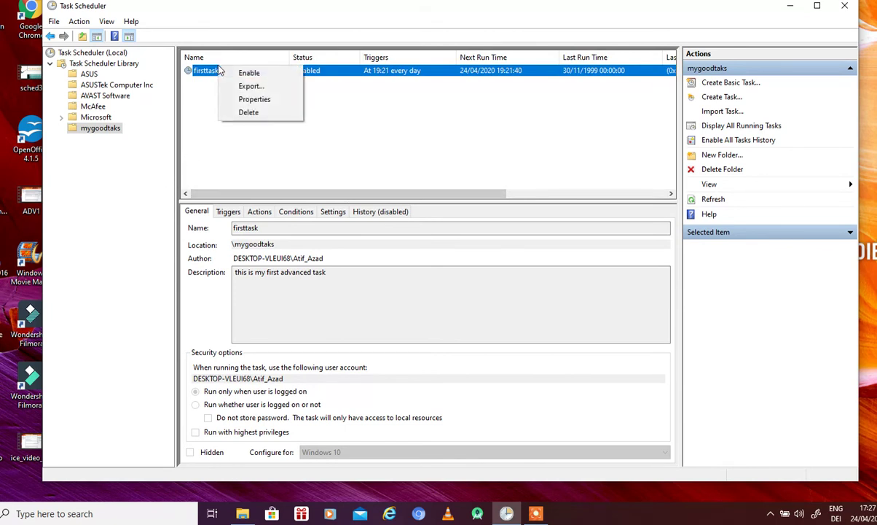
click(245, 115)
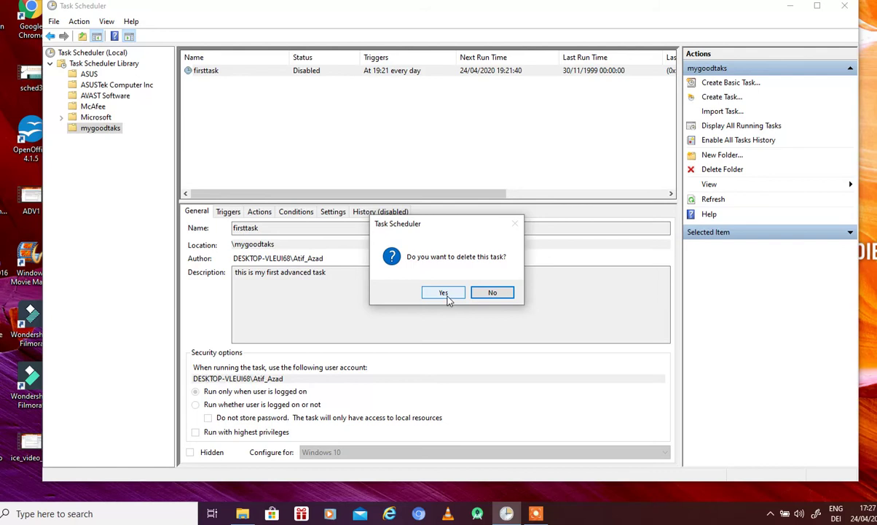
click(446, 295)
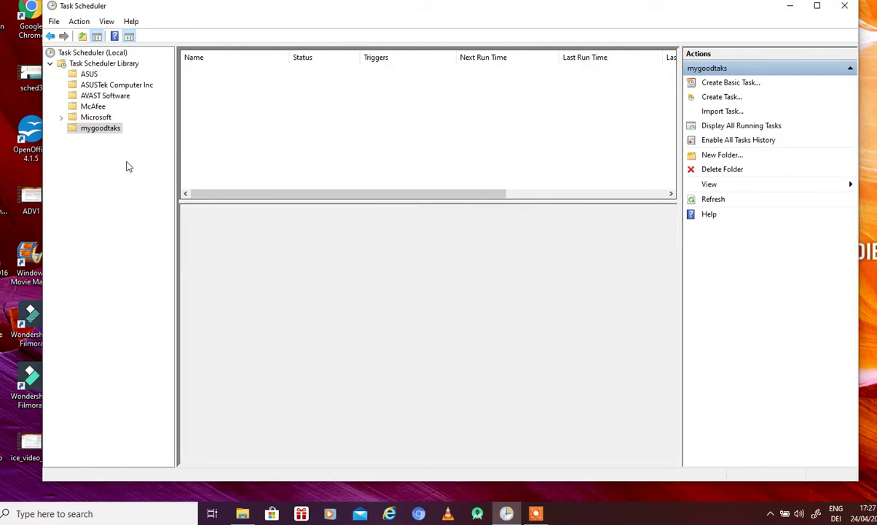
click(99, 117)
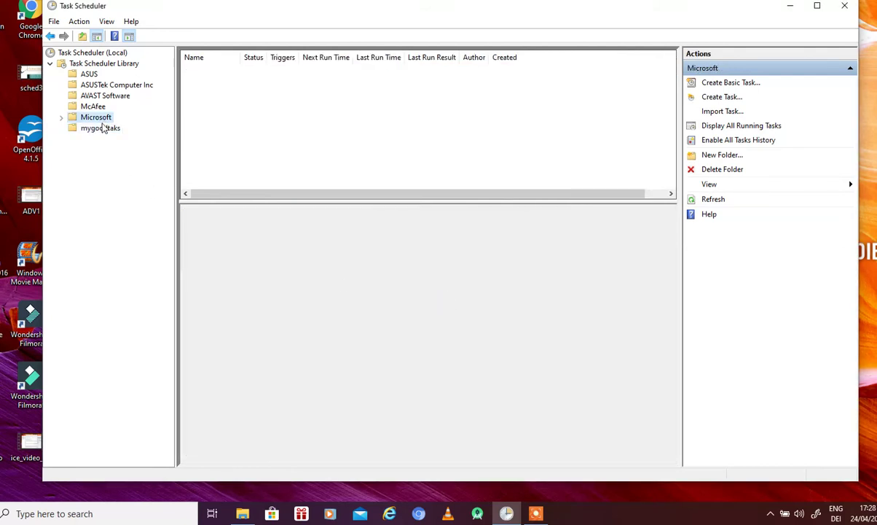
click(102, 129)
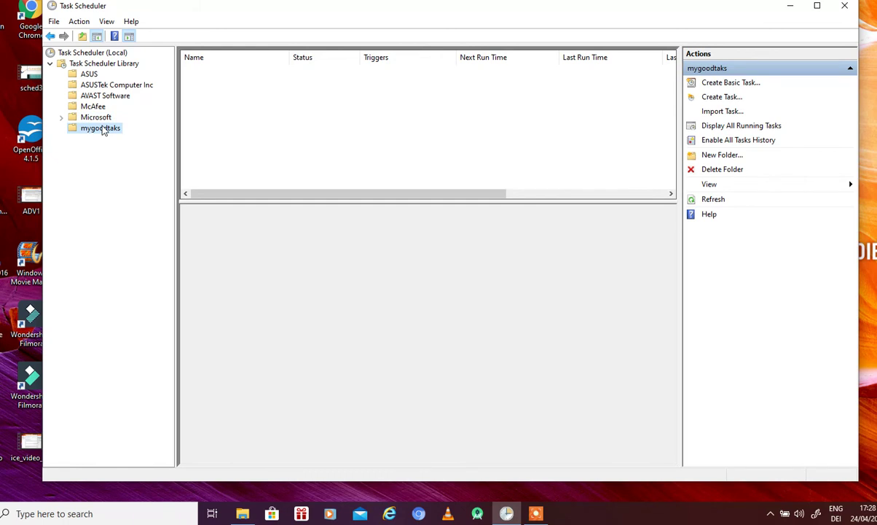